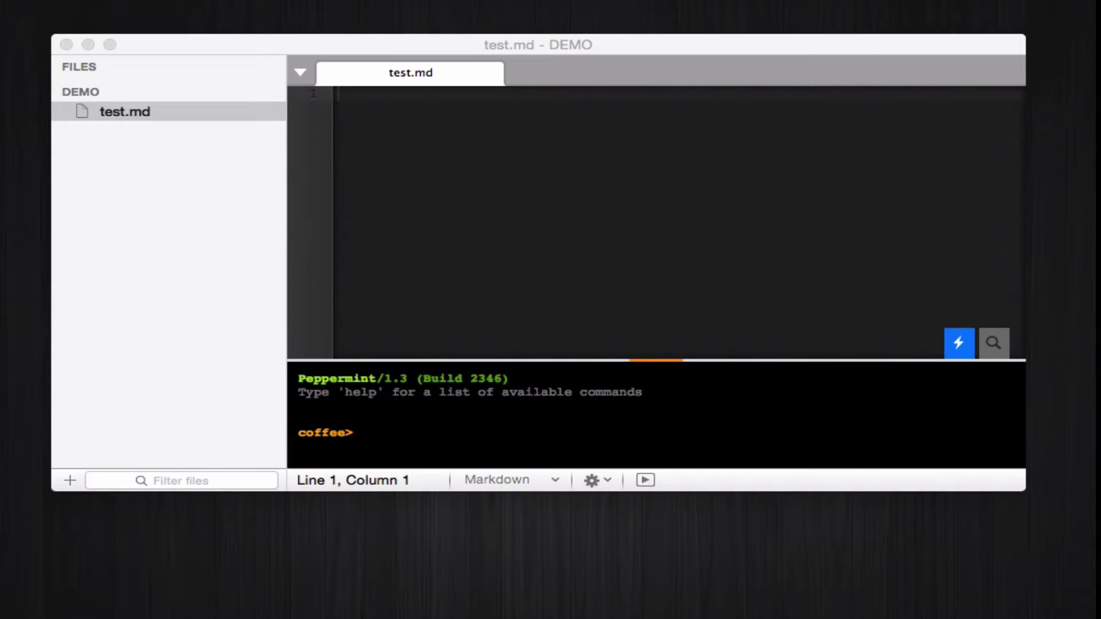
- Open test.md in the editor and close the console below it
left_click(628, 231)
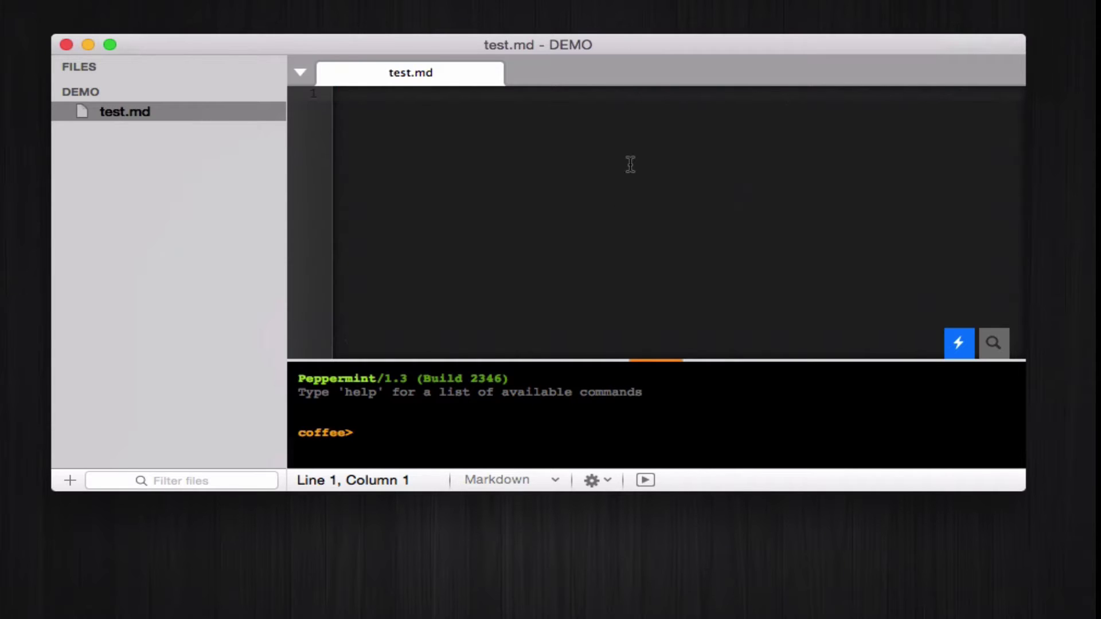
left_click_drag(453, 38, 459, 37)
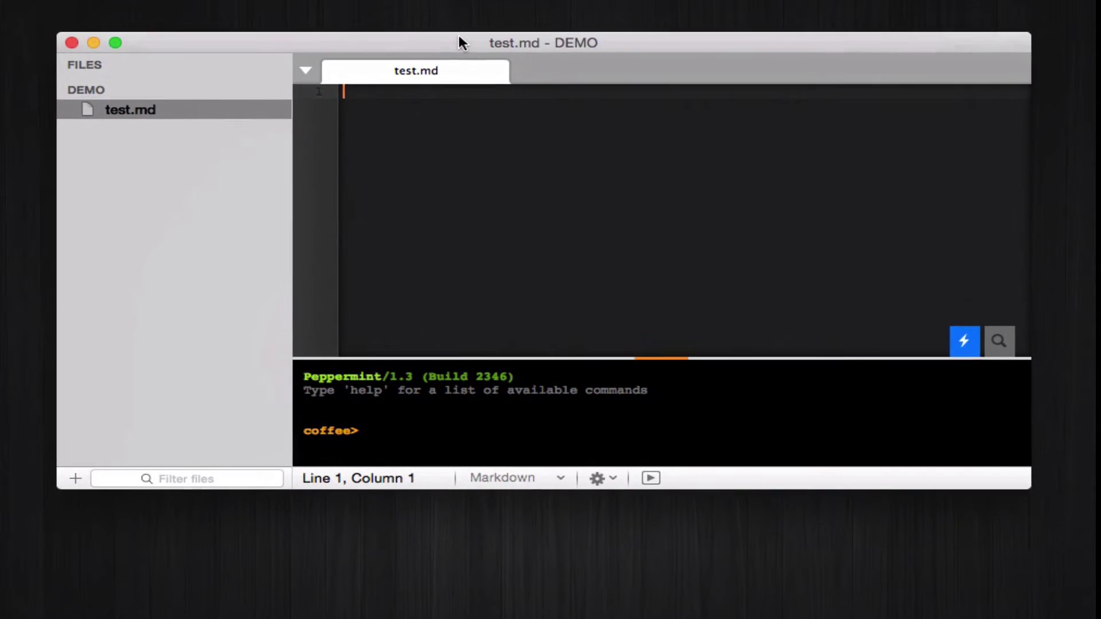
left_click(170, 109)
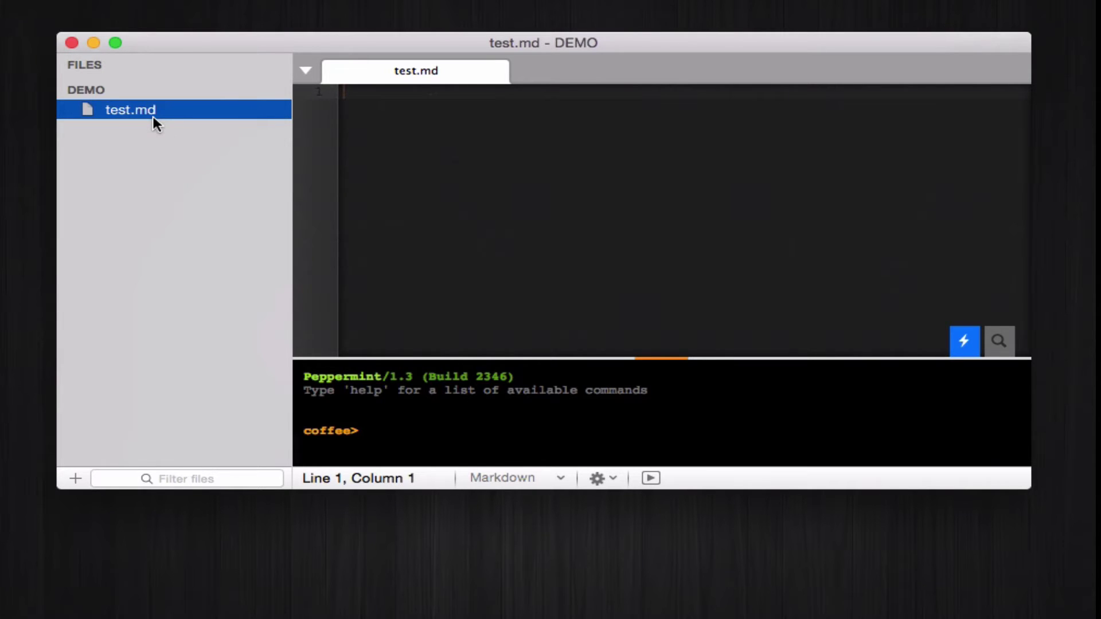
left_click(528, 224)
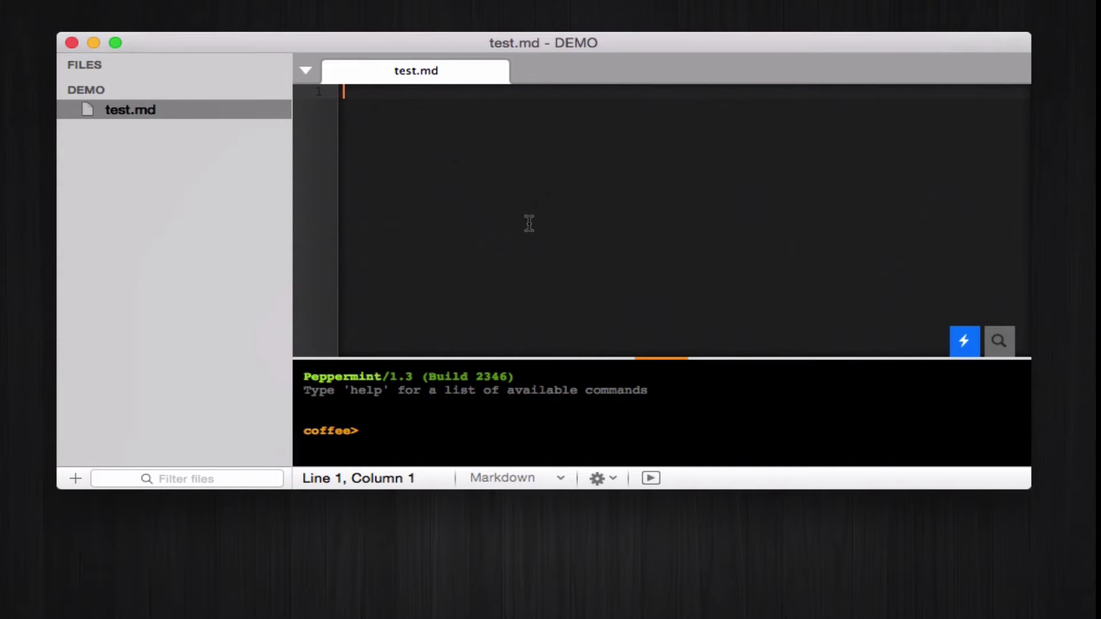
left_click(651, 361)
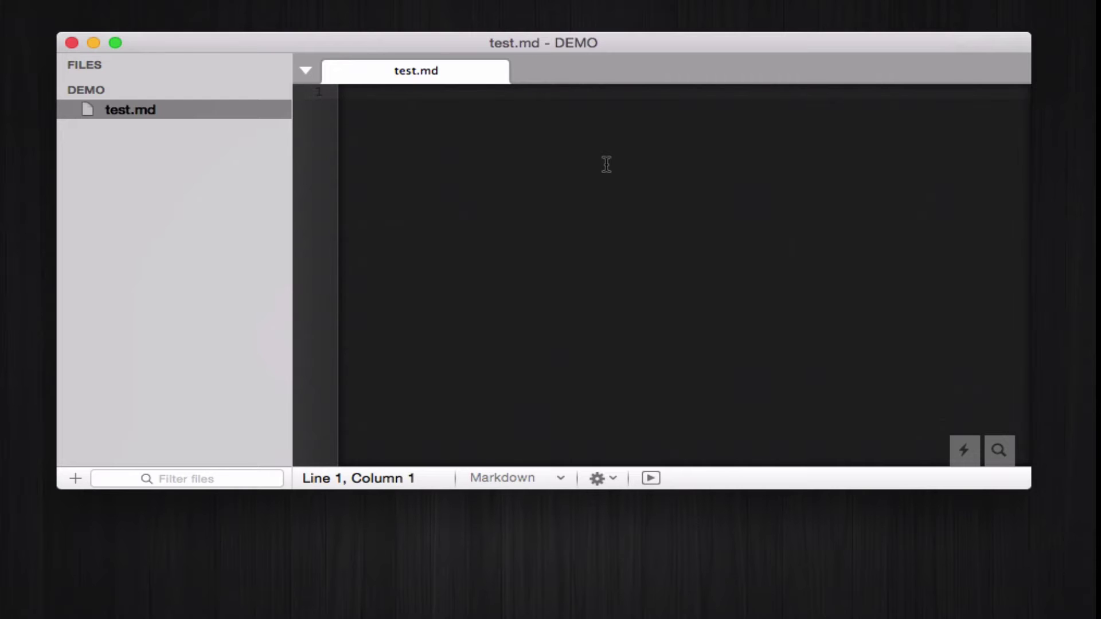
- Write the title 'This is our title' on line 1 with '====' underneath it
type("This is ur title")
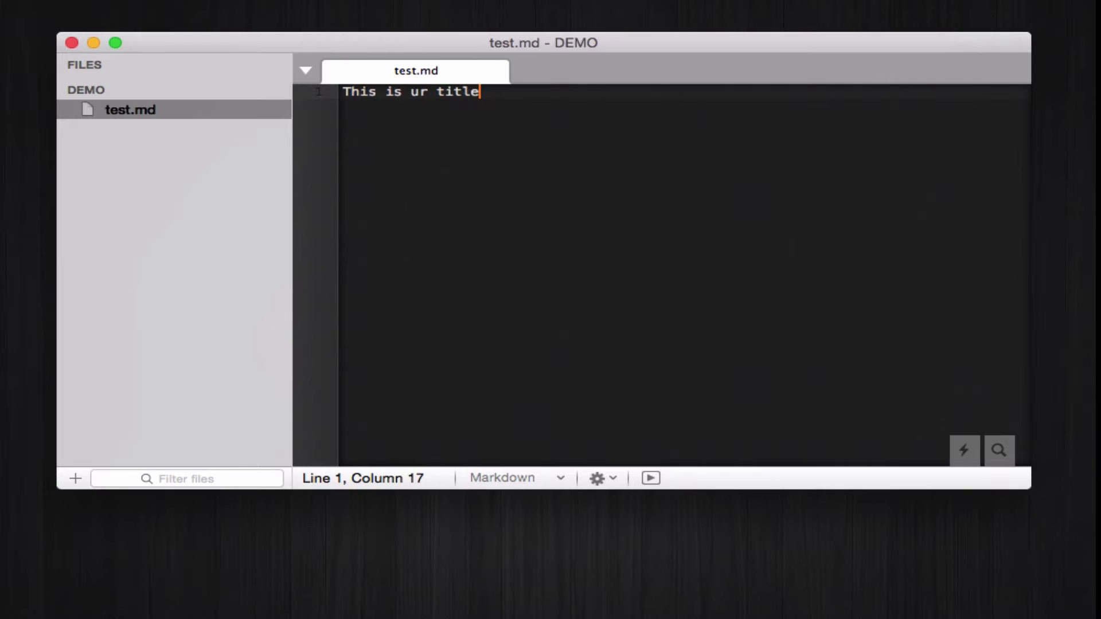
key("Left")
key("Left")
key("Left")
key("Left")
key("Left")
key("Left")
key("Left")
key("Left")
type("o")
key("super+Return")
type("====")
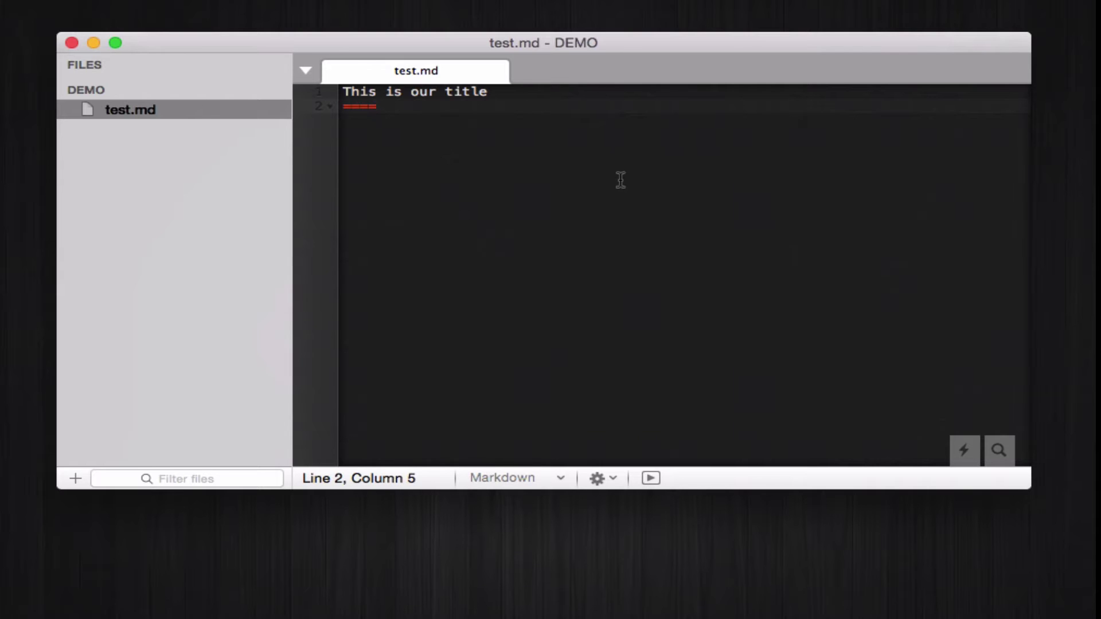
left_click_drag(420, 104, 334, 108)
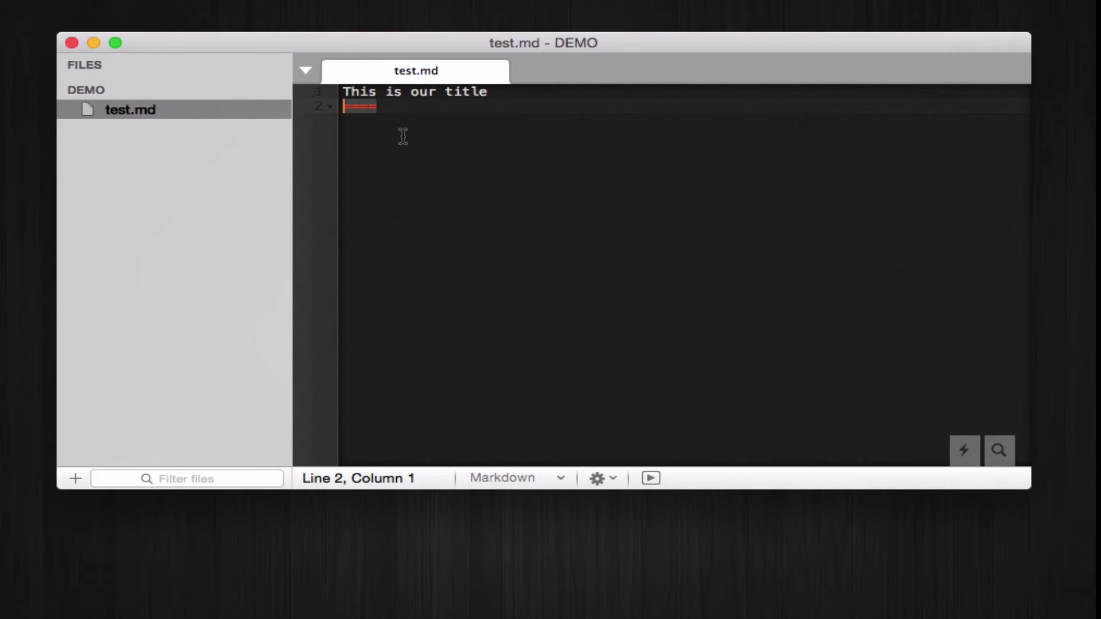
key("Right")
left_click_drag(343, 108, 399, 106)
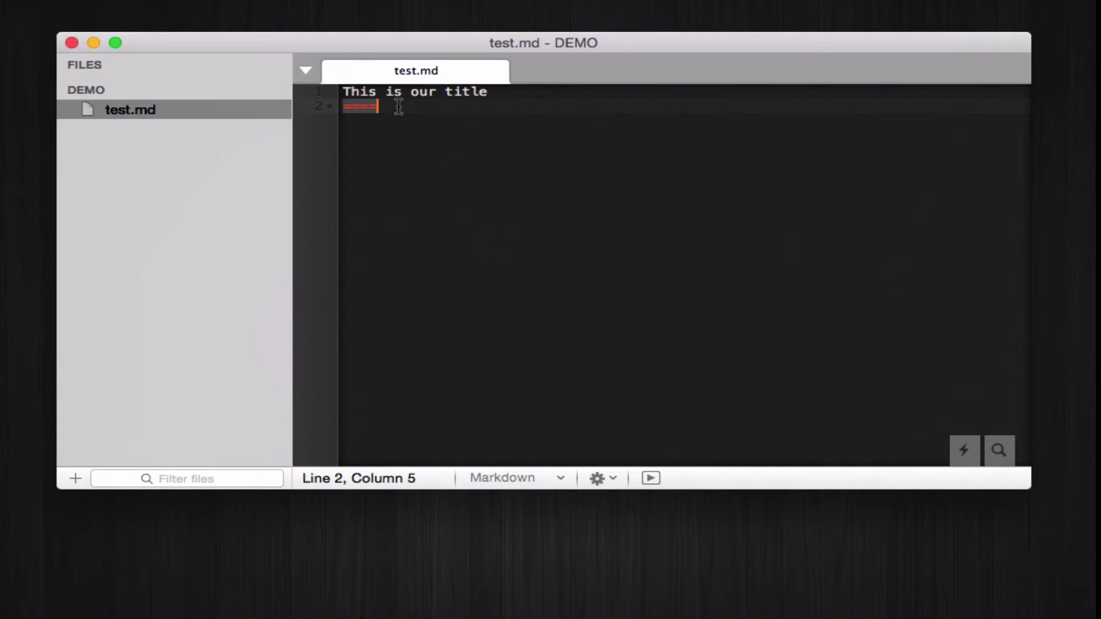
left_click(440, 221)
- Choose Preview from the status-bar gear menu to render test.md beside the editor
left_click(612, 479)
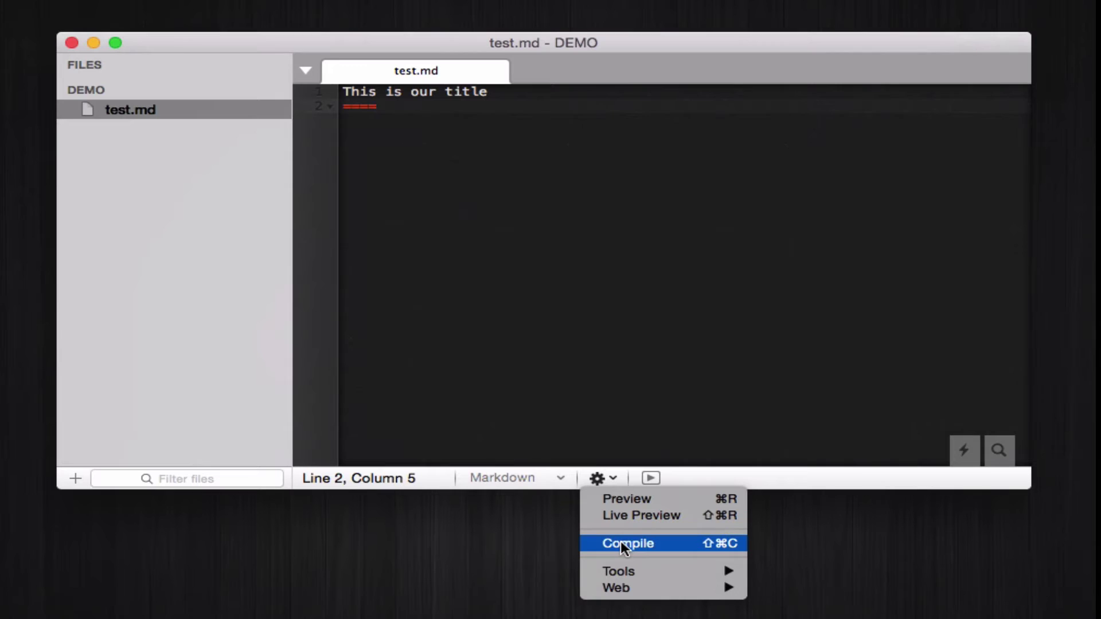
mouse_move(612, 582)
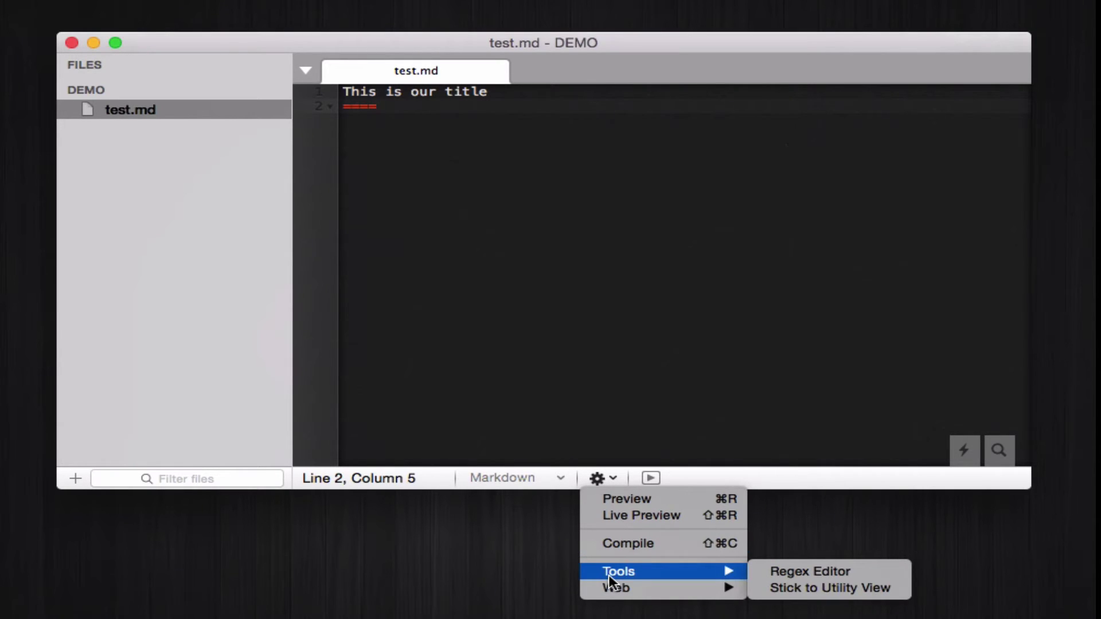
left_click(631, 505)
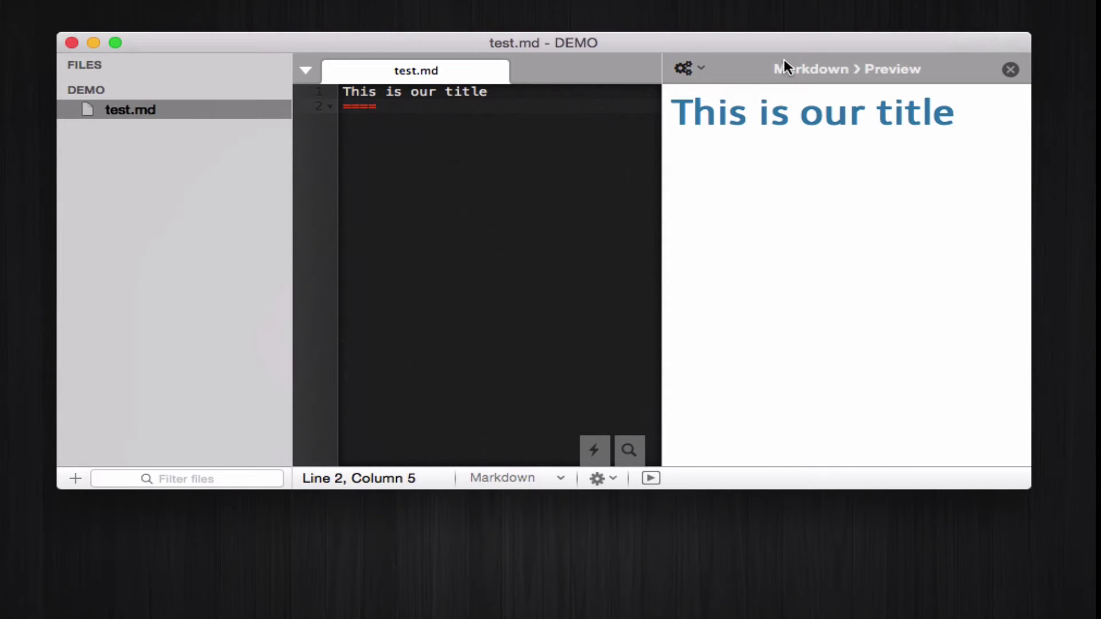
- Switch the preview theme to Journal, then the dark Superhero, then Cerulean
left_click_drag(675, 112, 957, 106)
left_click(956, 145)
left_click(694, 67)
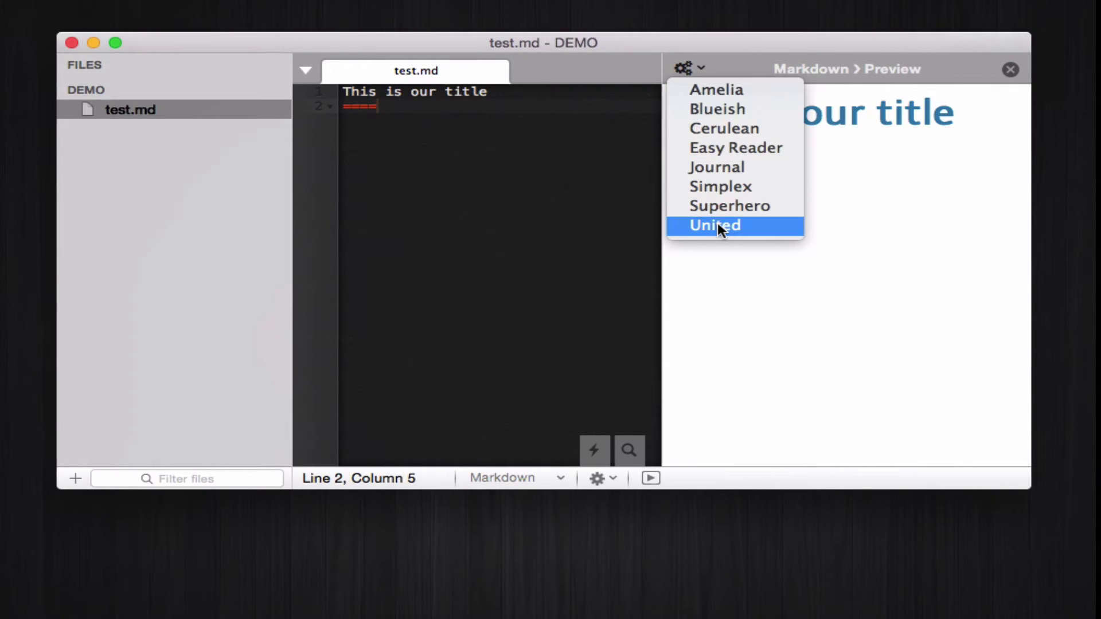
left_click(728, 170)
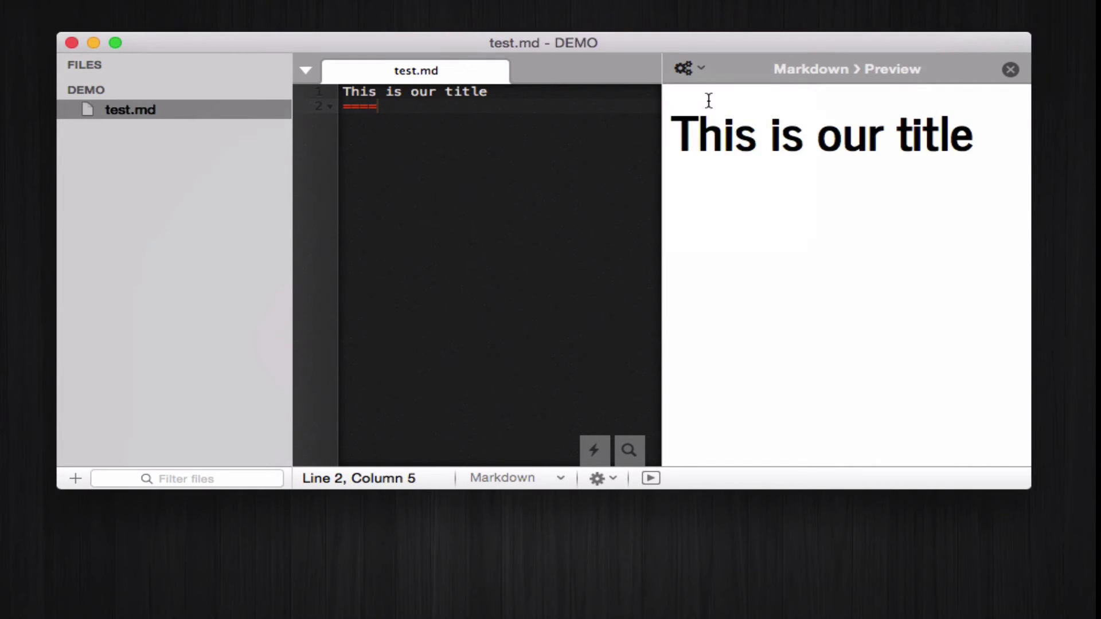
left_click(694, 67)
left_click(724, 205)
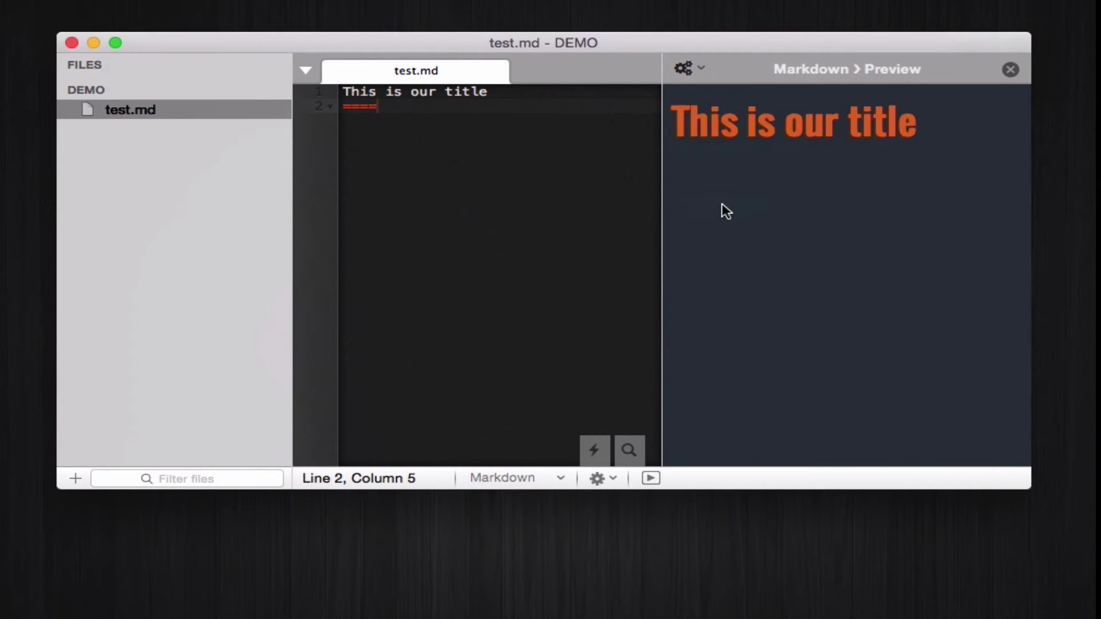
left_click(692, 67)
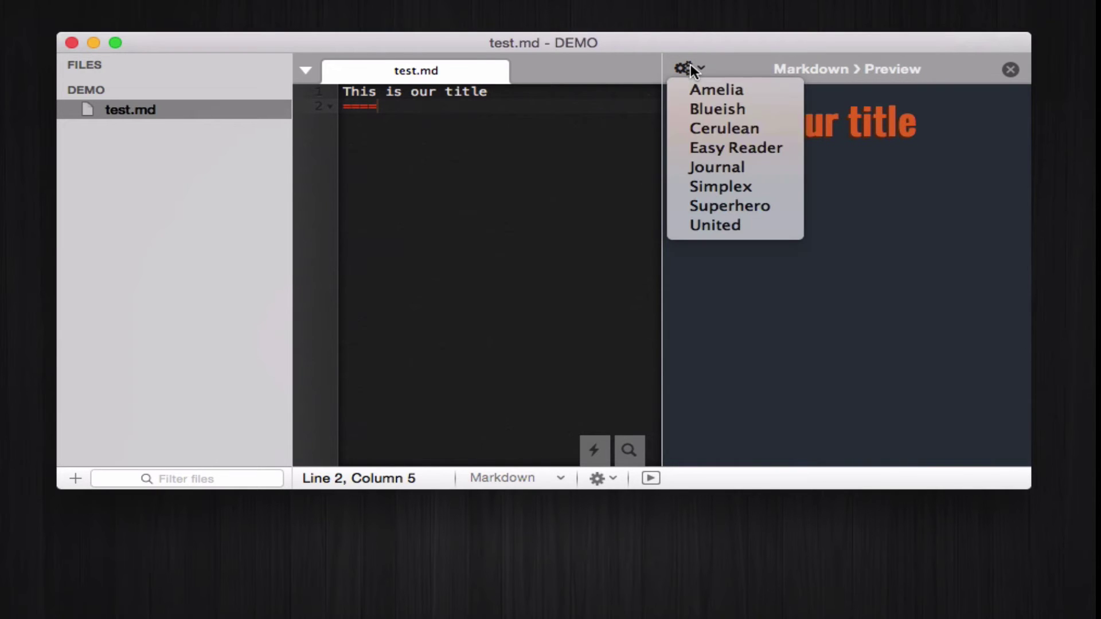
left_click(705, 132)
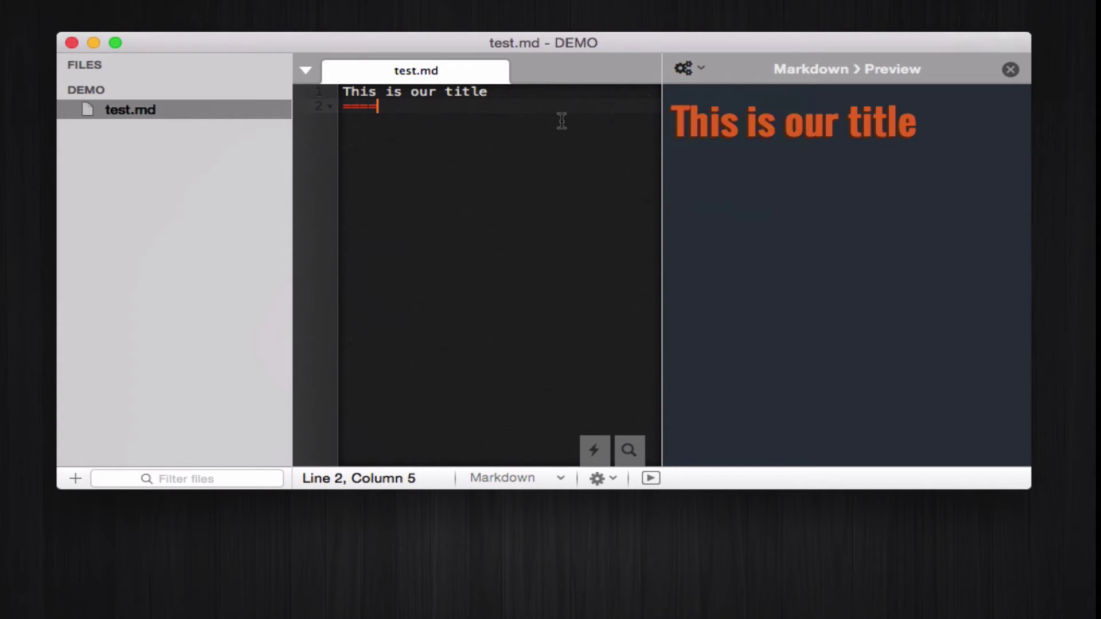
- Add 'This is our secondary header' underlined with '----' below the title
key("Return")
key("Return")
type("This is our")
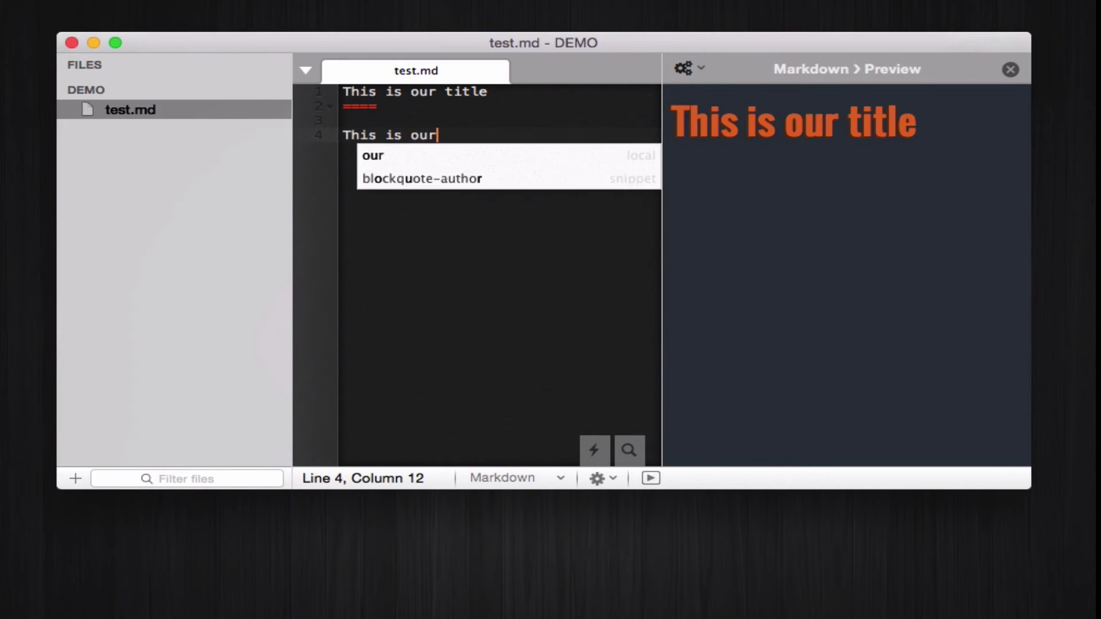
type(" secondary header")
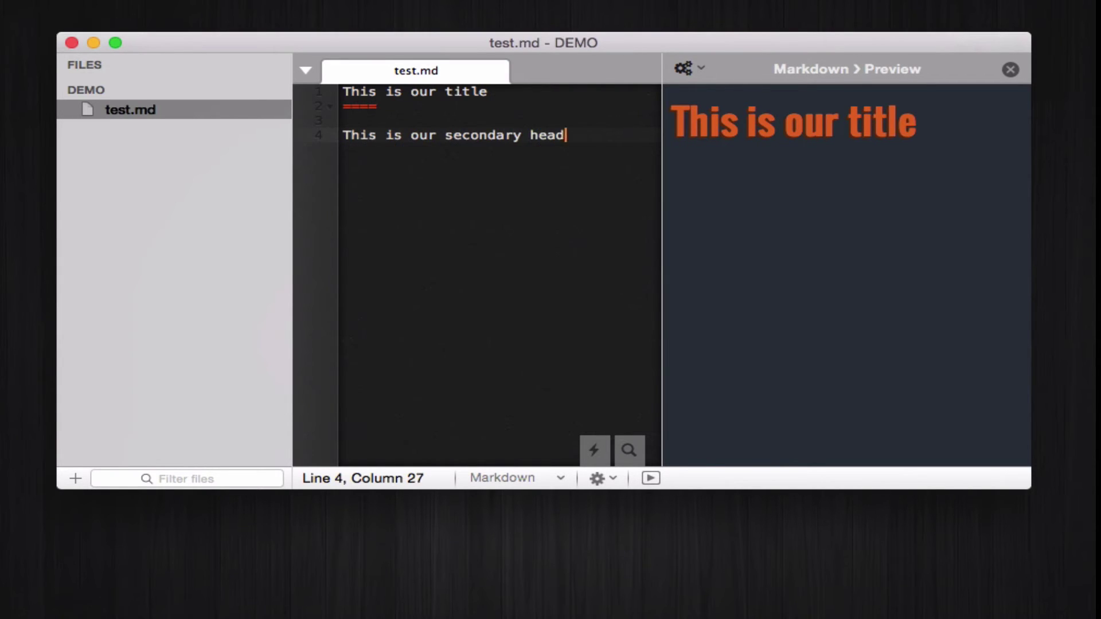
key("Return")
type("----")
left_click_drag(954, 126, 652, 118)
left_click(631, 220)
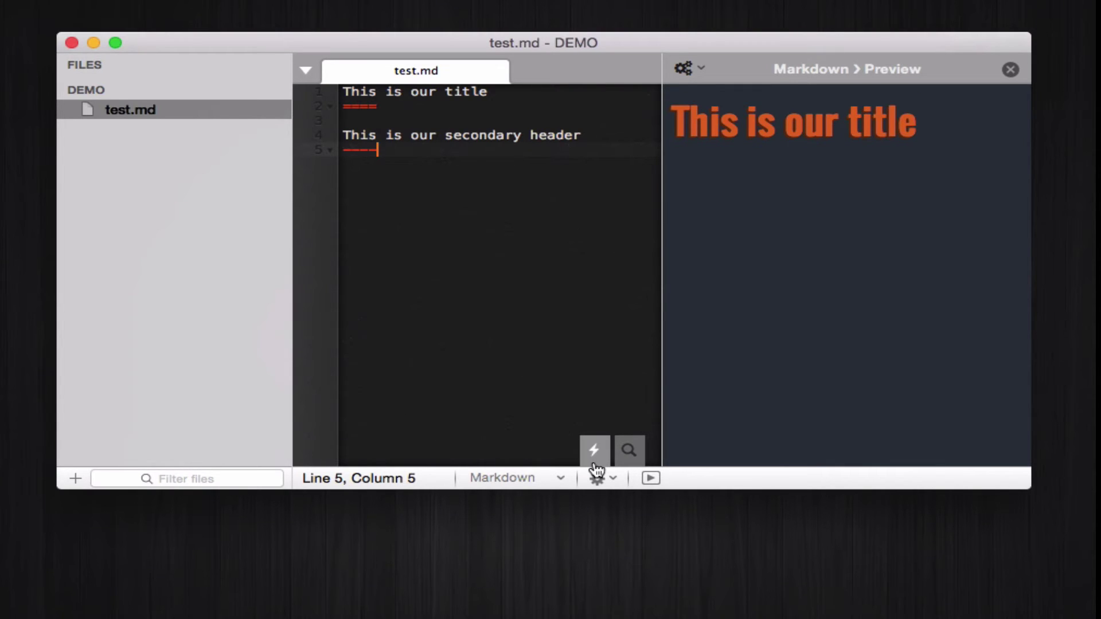
- Switch to Live Preview and add the paragraph 'This is some text' on line 7
left_click(608, 488)
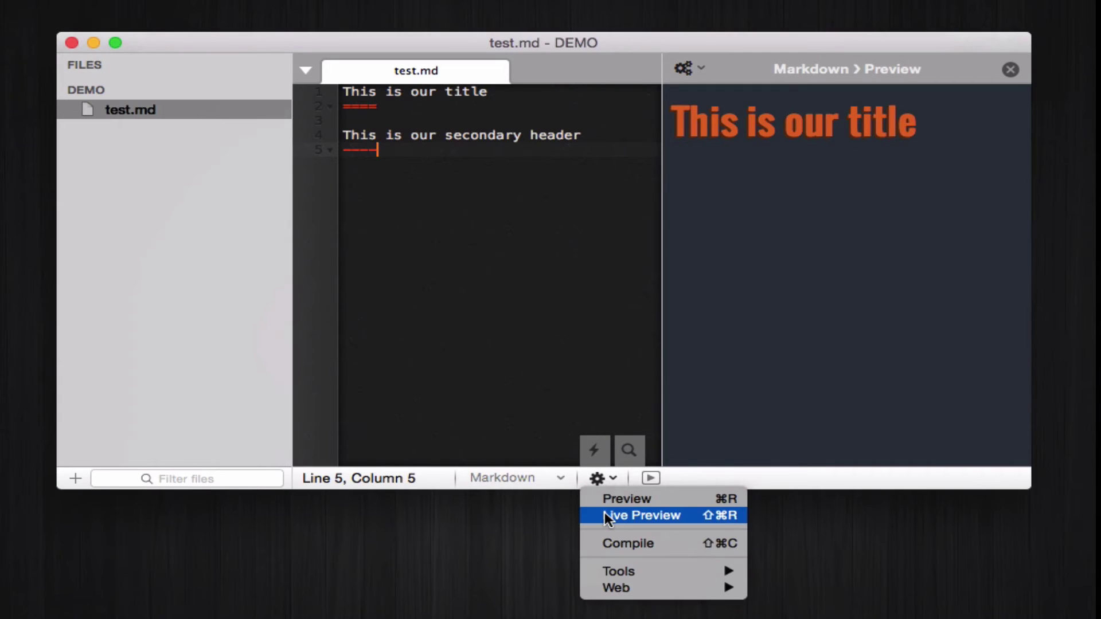
left_click(605, 515)
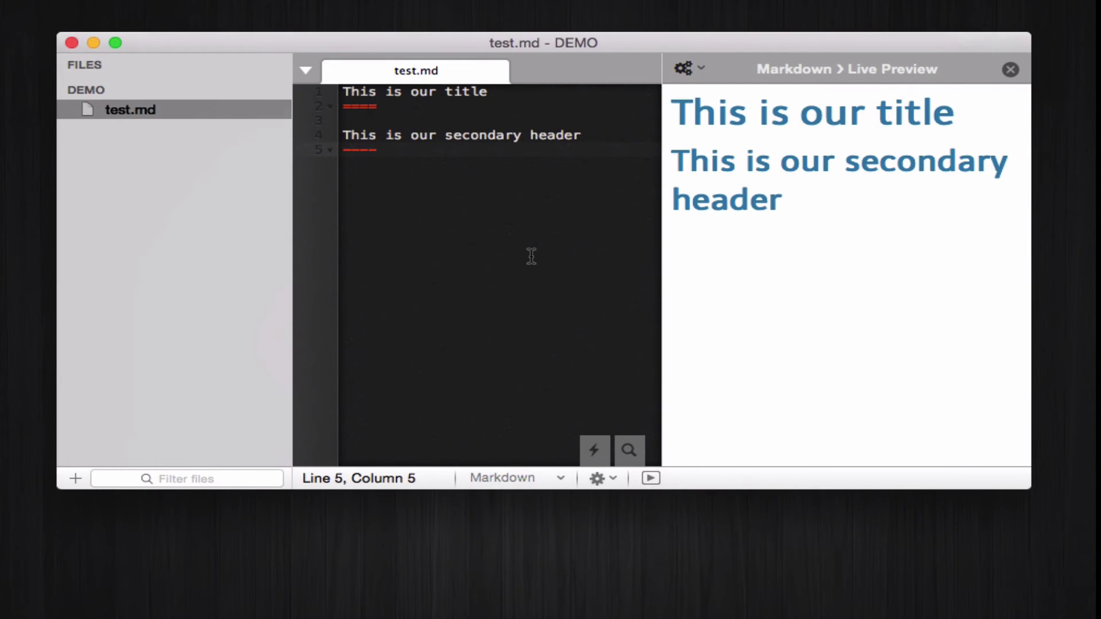
key("Return")
key("Return")
type("This is ")
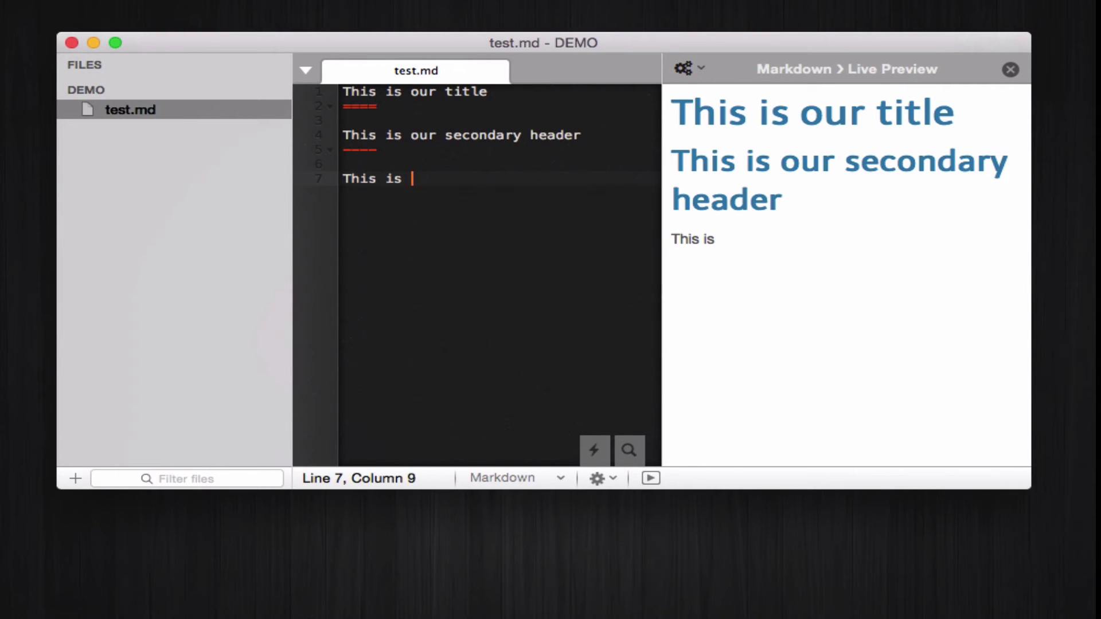
type("some text")
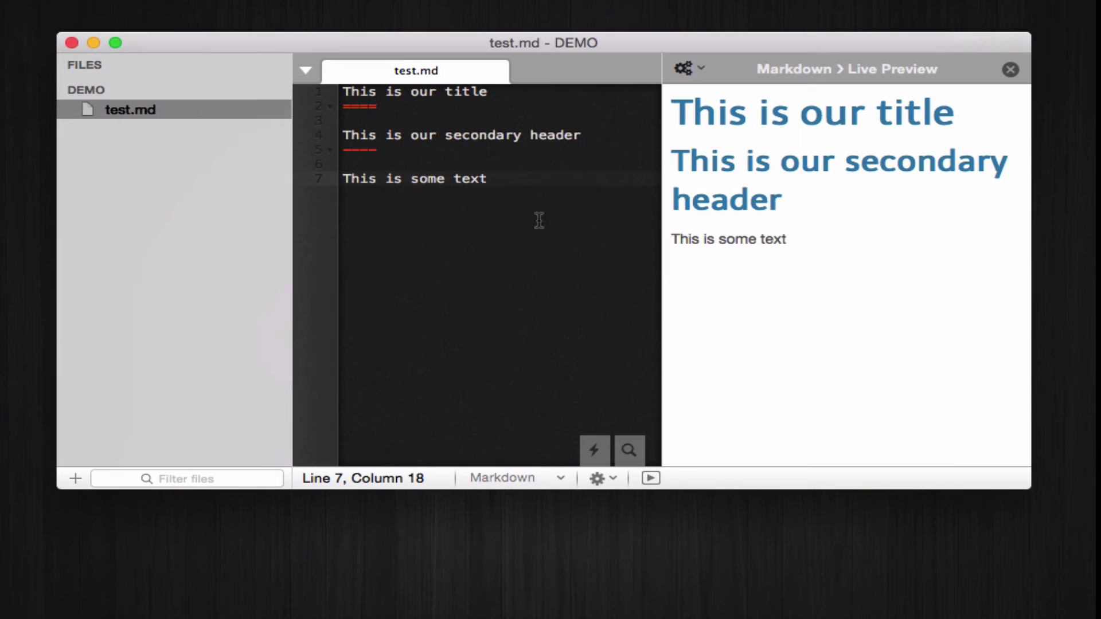
left_click_drag(671, 238, 811, 238)
left_click(819, 244)
left_click(580, 180)
- Add the bullet items '- list item 1', '- list item 2' and '- list item 3'
key("Return")
key("Return")
type("- l")
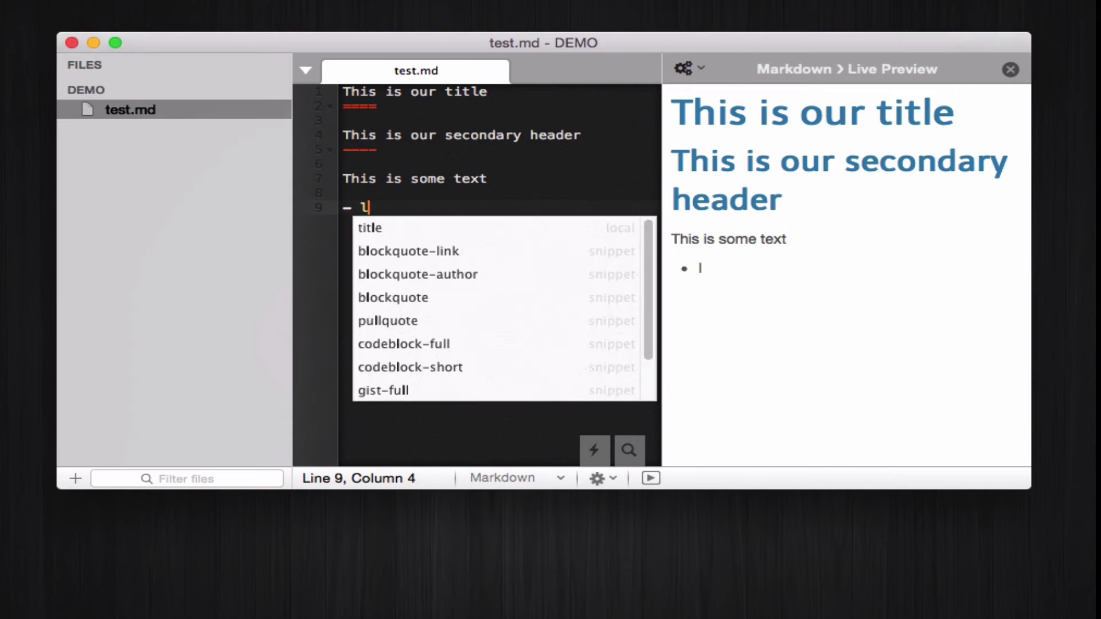
type("ist item 1")
key("Return")
type("- ")
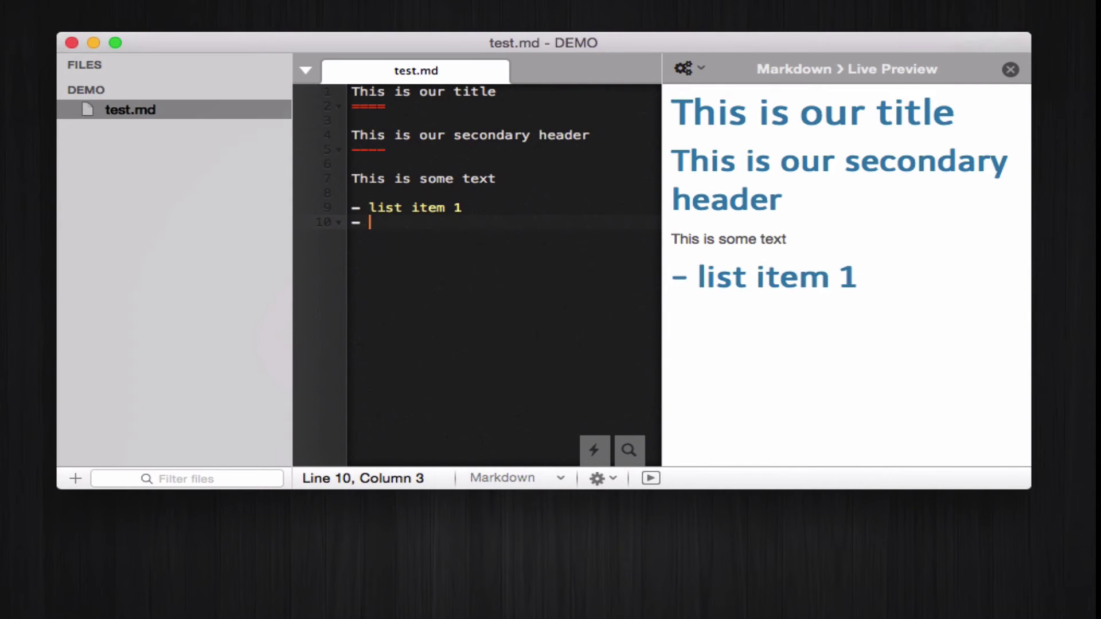
type("list item 2")
key("BackSpace")
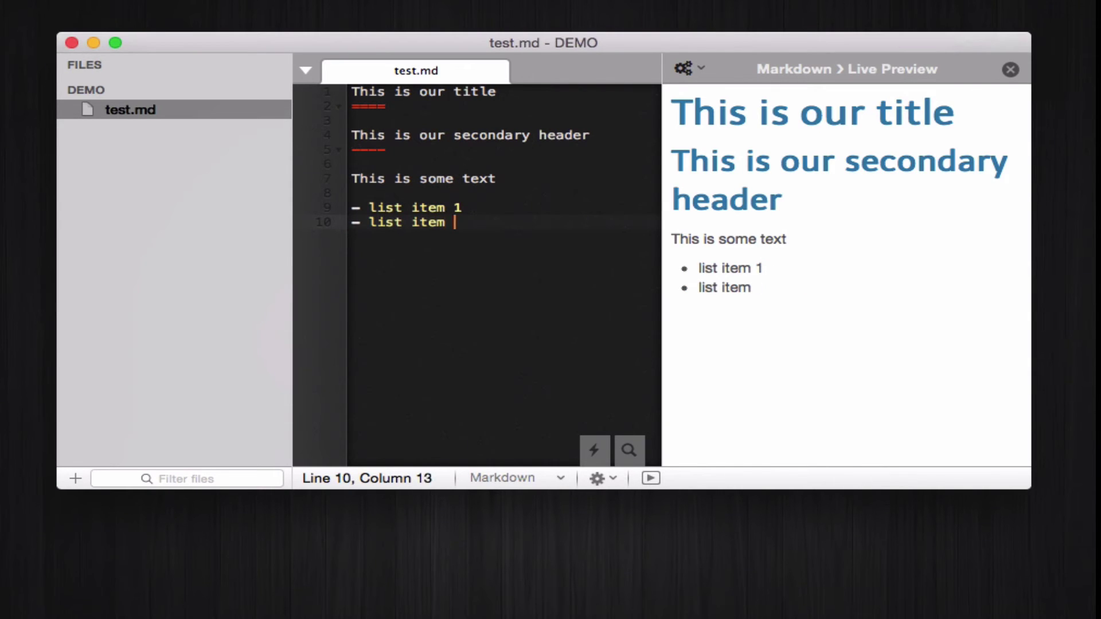
type("2")
key("Return")
type("- list item 3")
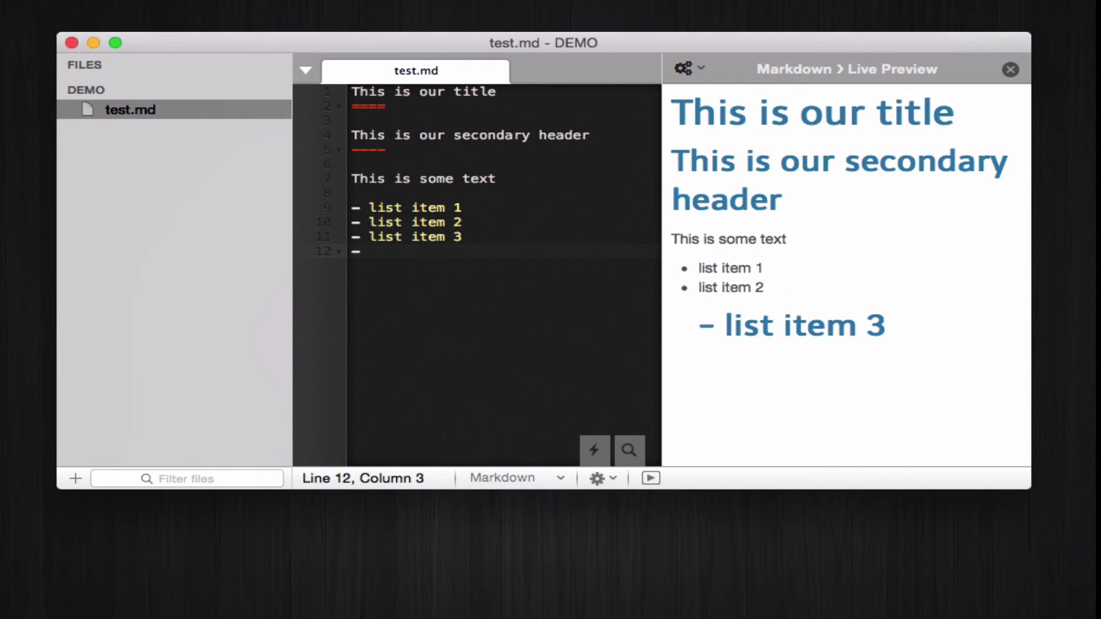
key("Return")
key("BackSpace")
key("BackSpace")
key("BackSpace")
key("Return")
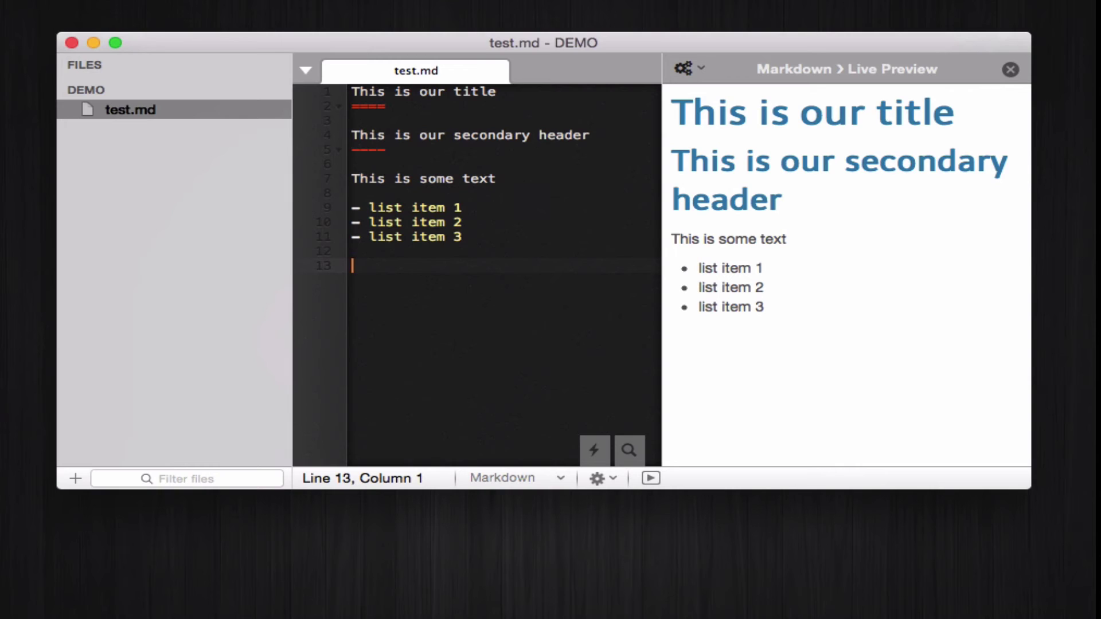
type("[")
type("Go he")
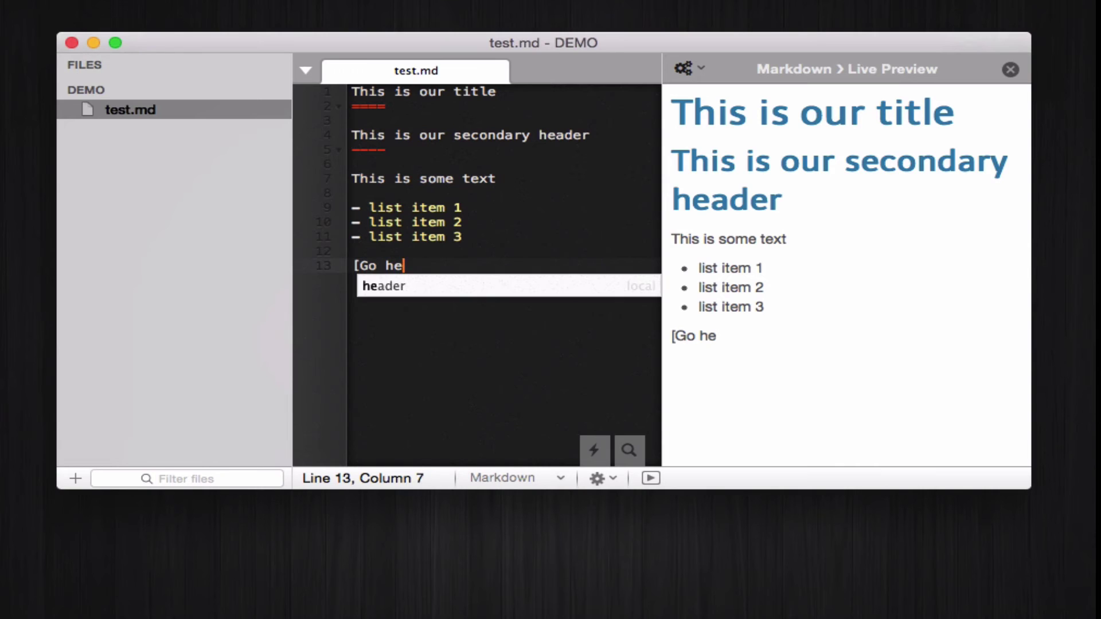
type("re!]")
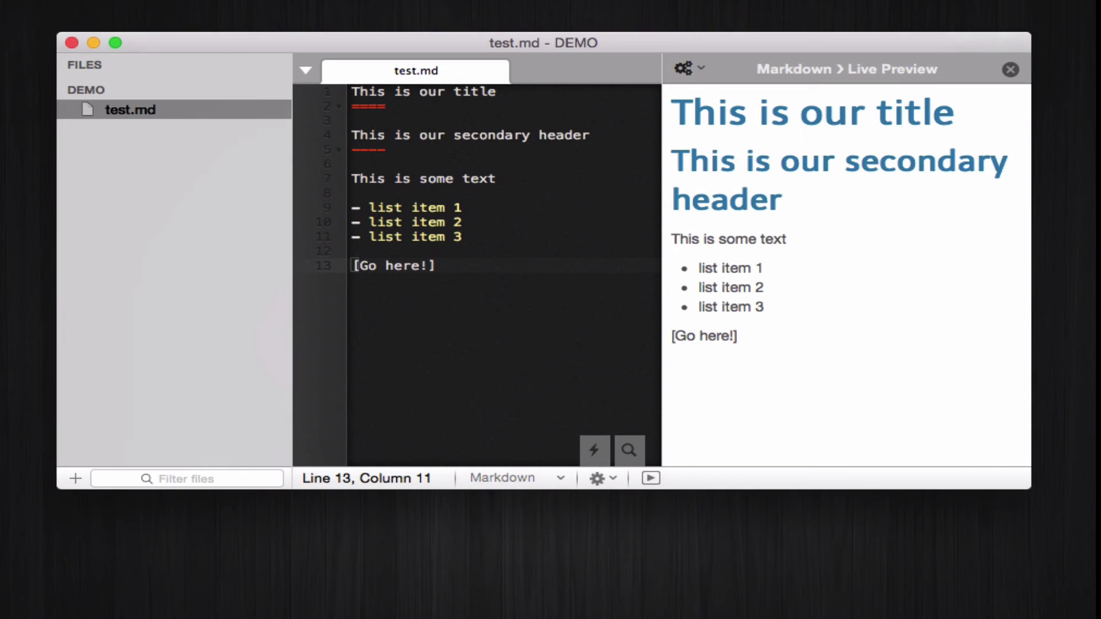
type("(http://")
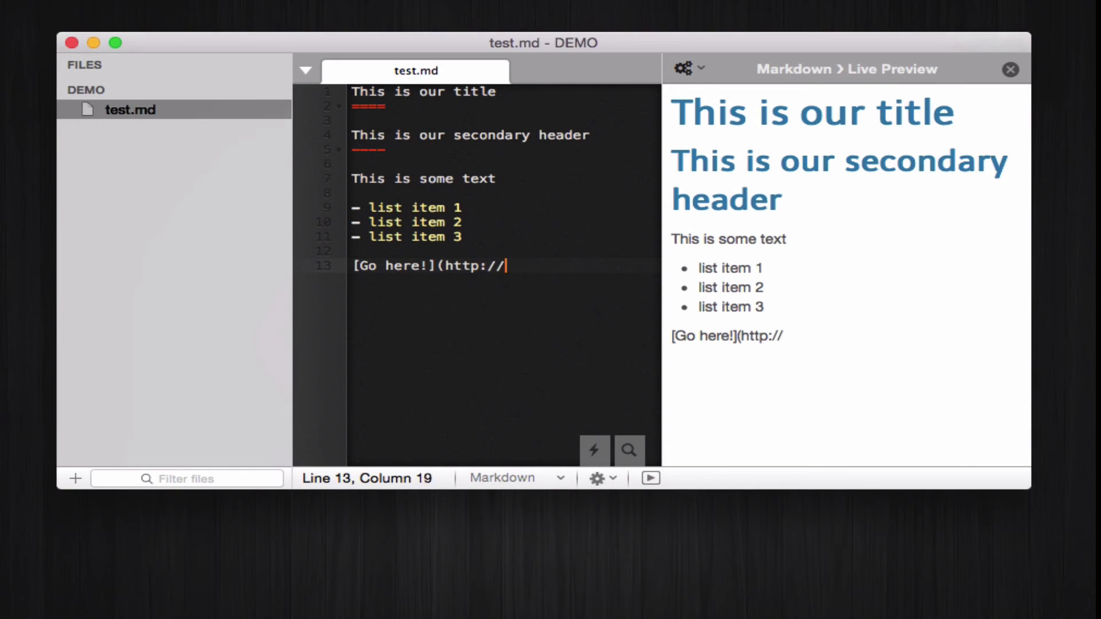
type("osxpepperm")
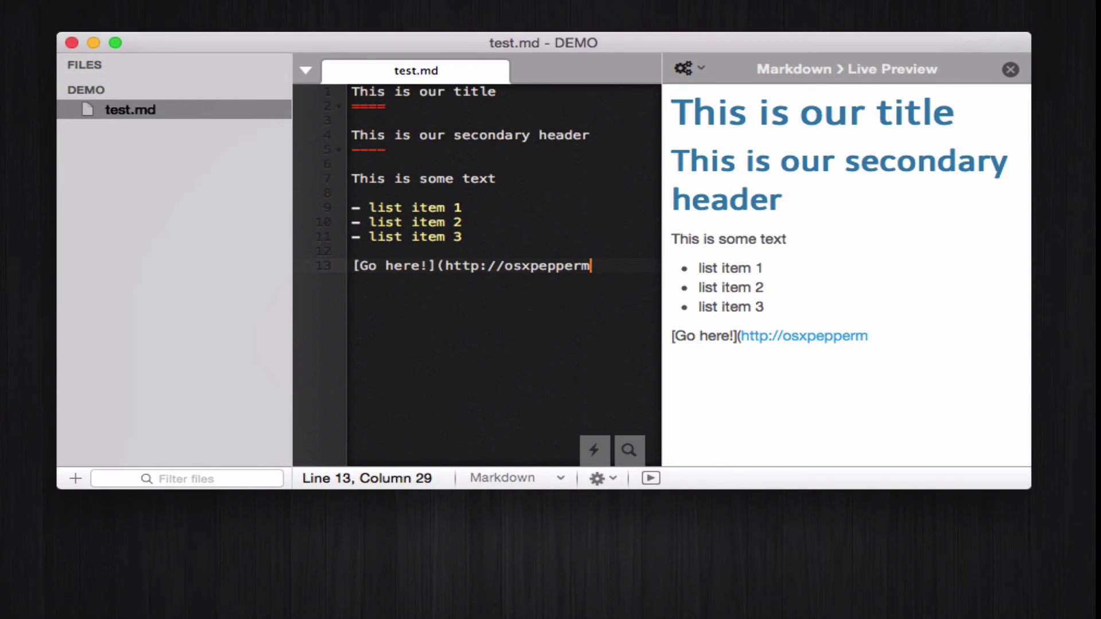
type("int.com)")
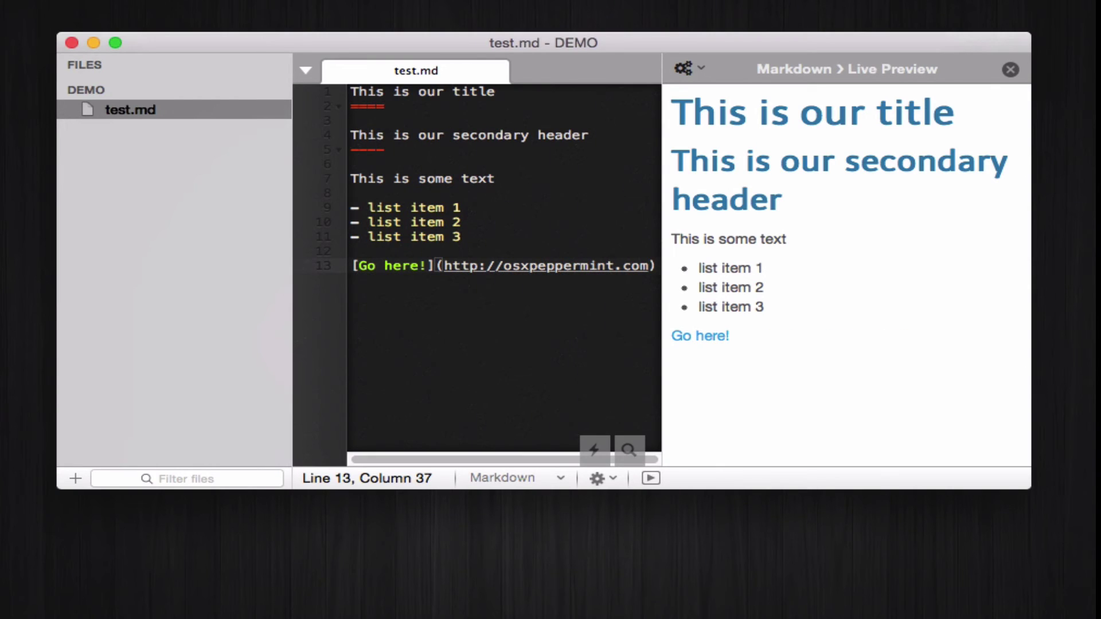
key("Return")
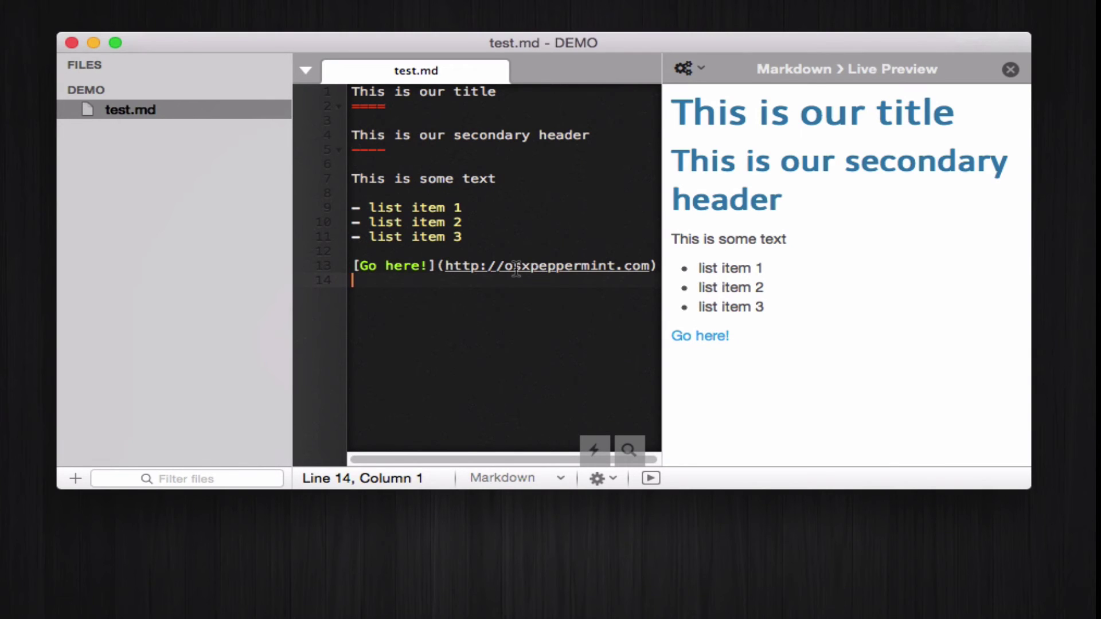
- Insert ![This is my image](…) on line 15 with the pasted logo.png URL
key("Return")
type("![")
type("Th")
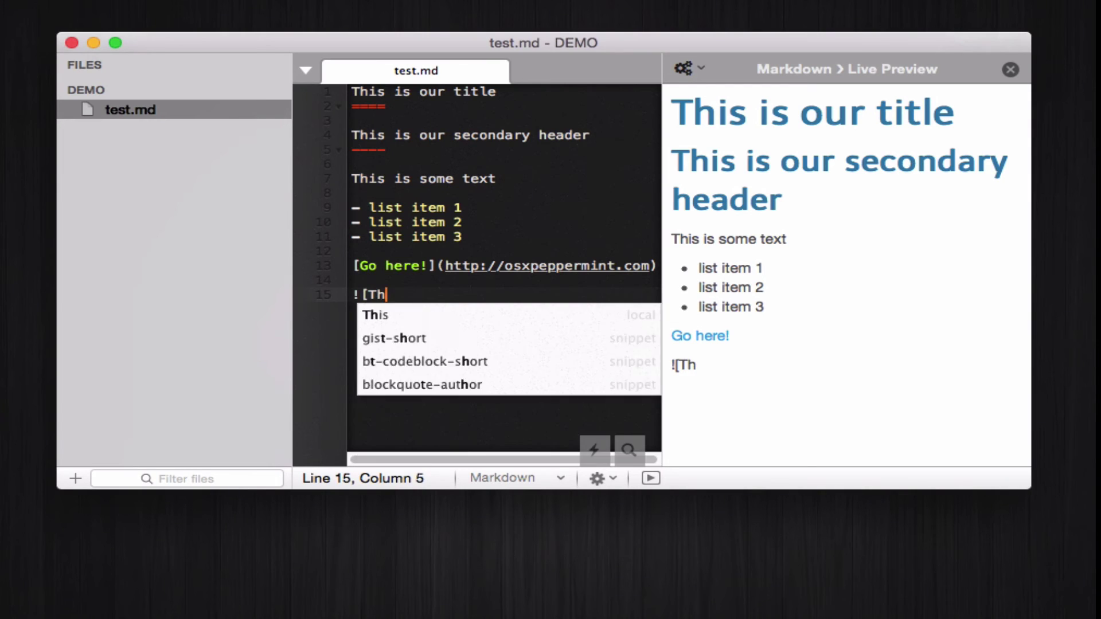
type("is is my image]")
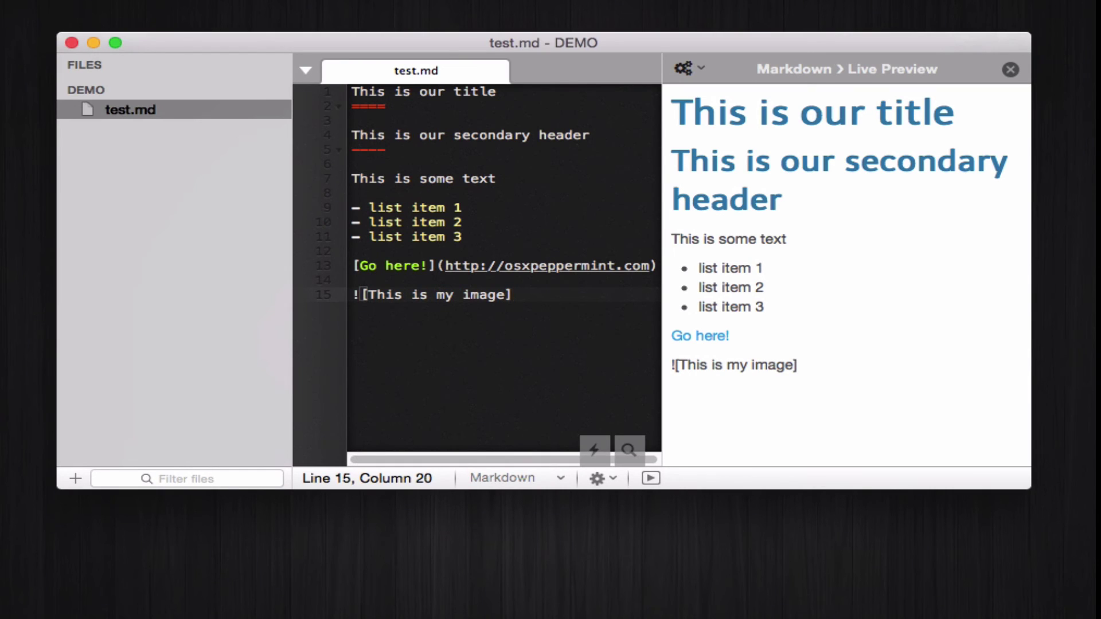
type("(")
type("http://osxpeppermint.com/wp-content/themes/osxpeppermint/images/logo.png")
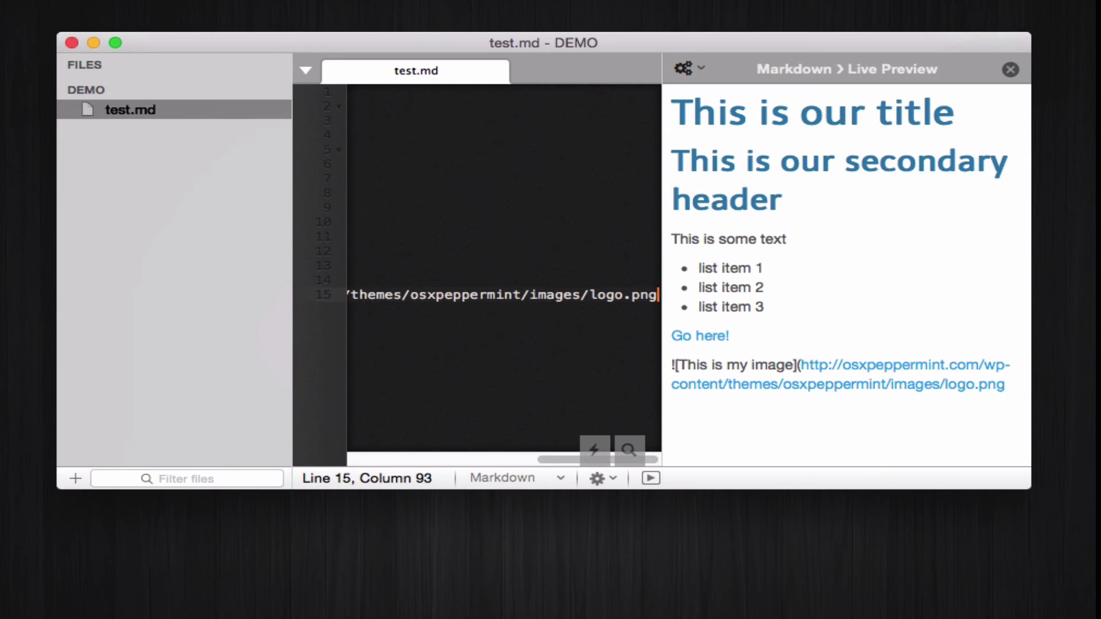
type(")")
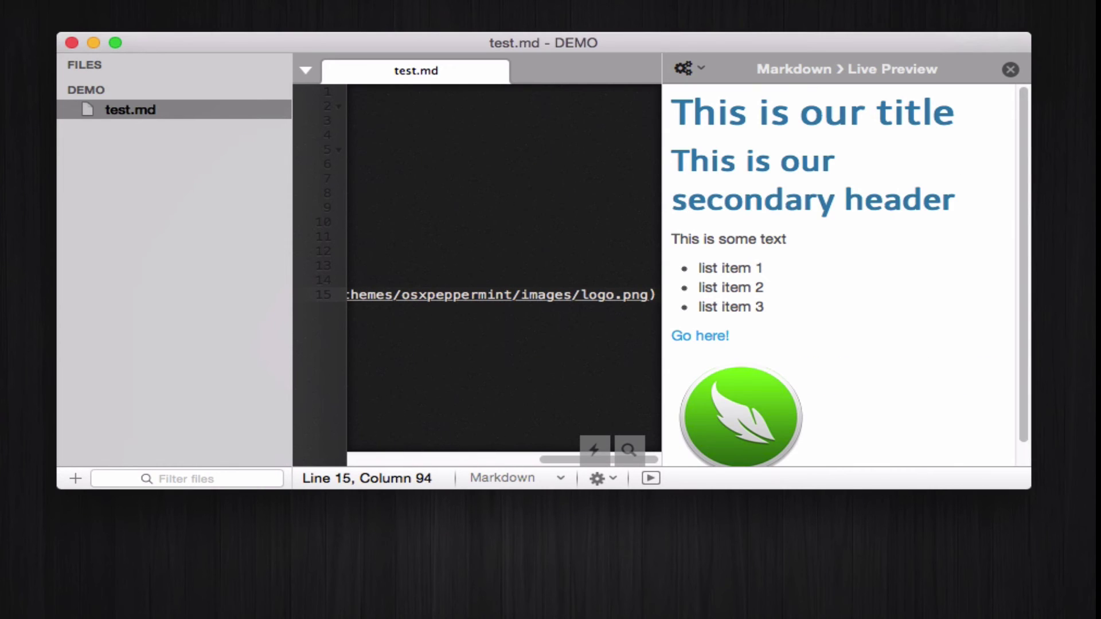
key("Return")
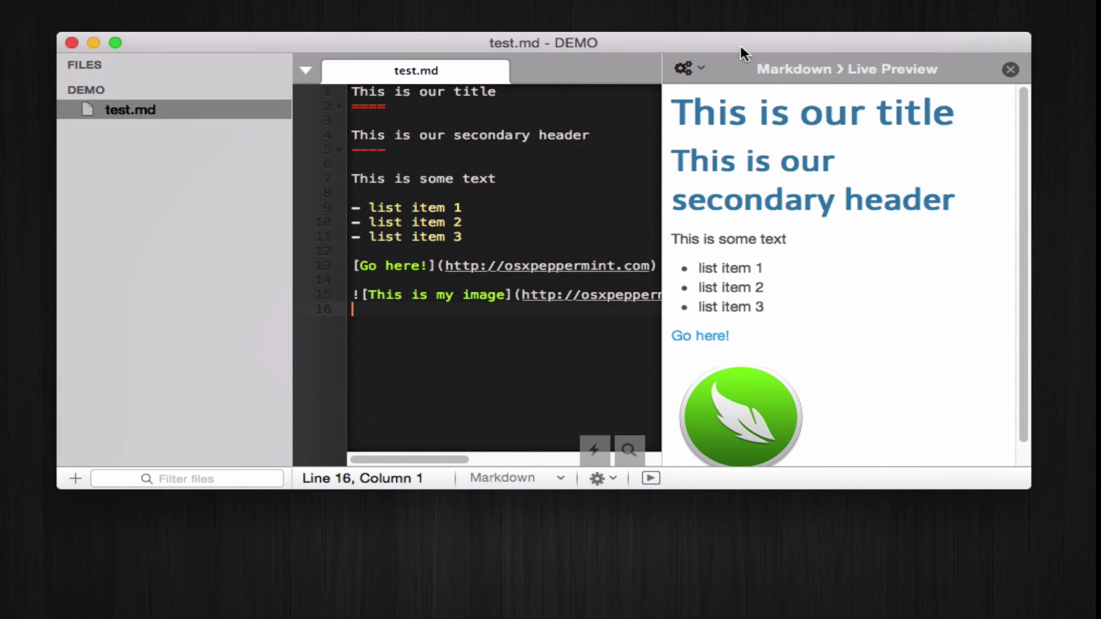
scroll(797, 357, "down", 1)
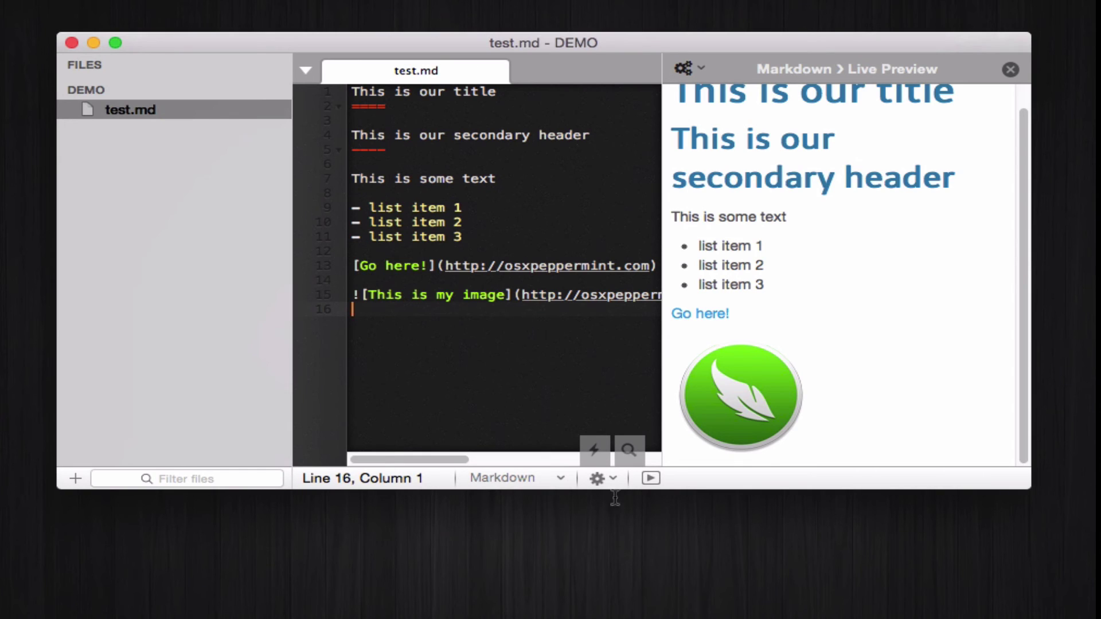
- Compile the Markdown from the status-bar gear menu to generate test.md.html
left_click(613, 478)
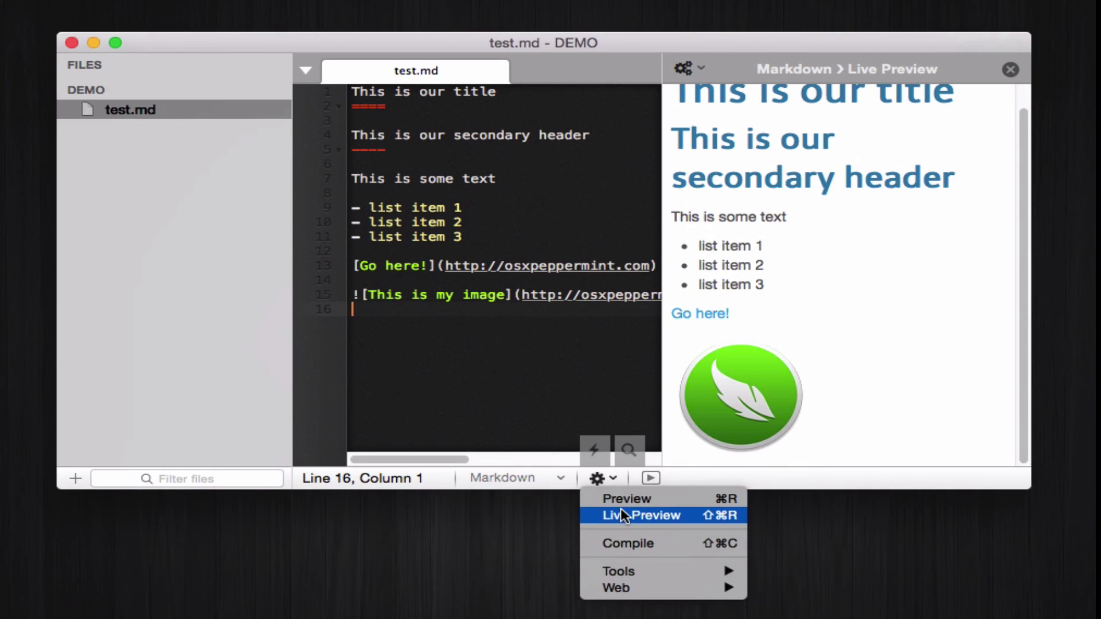
left_click(558, 397)
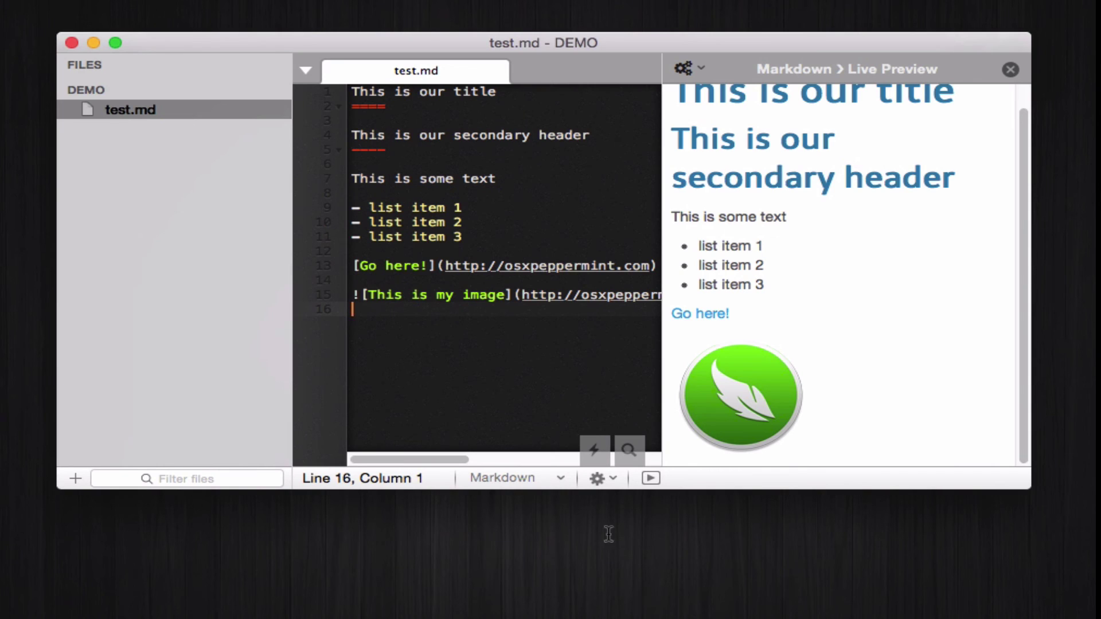
left_click(611, 480)
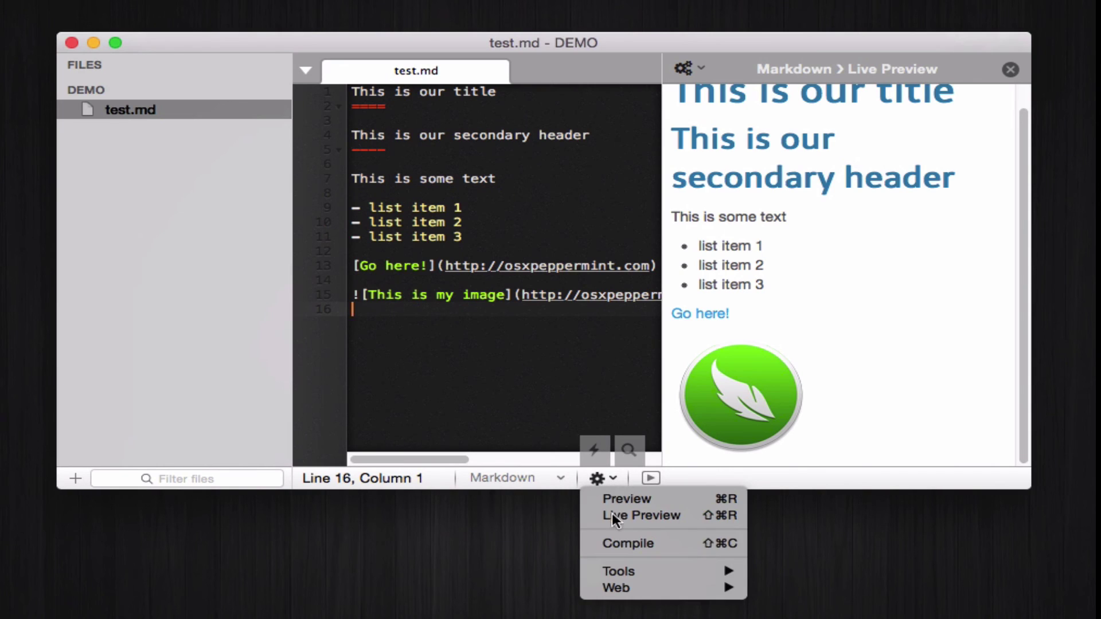
left_click(624, 545)
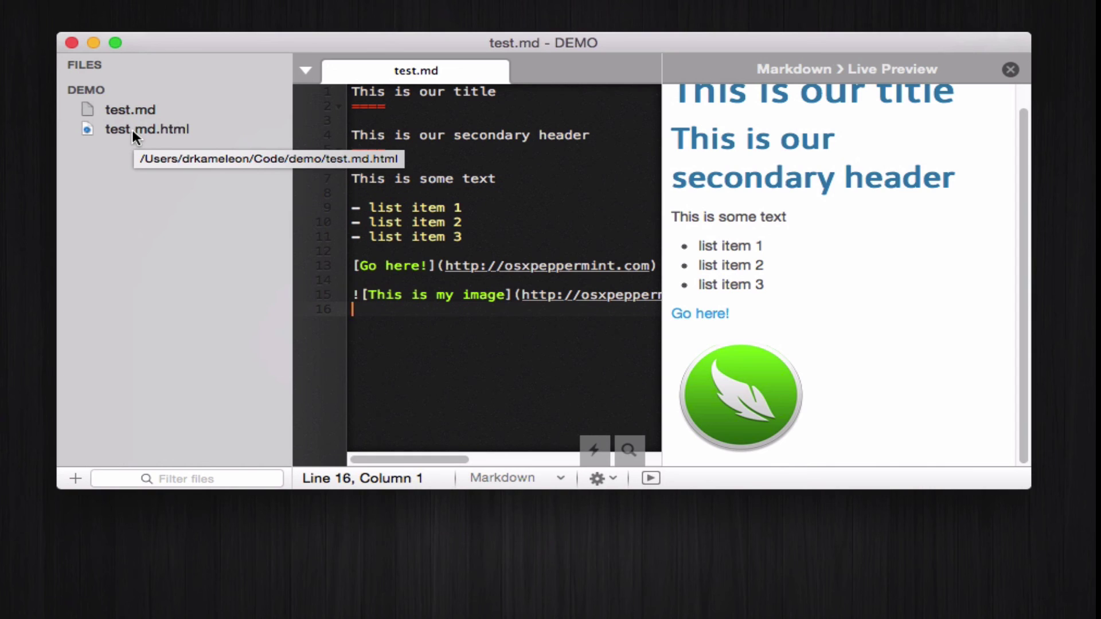
- Open test.md.html and look over the generated HTML, including the list item markup
left_click(131, 130)
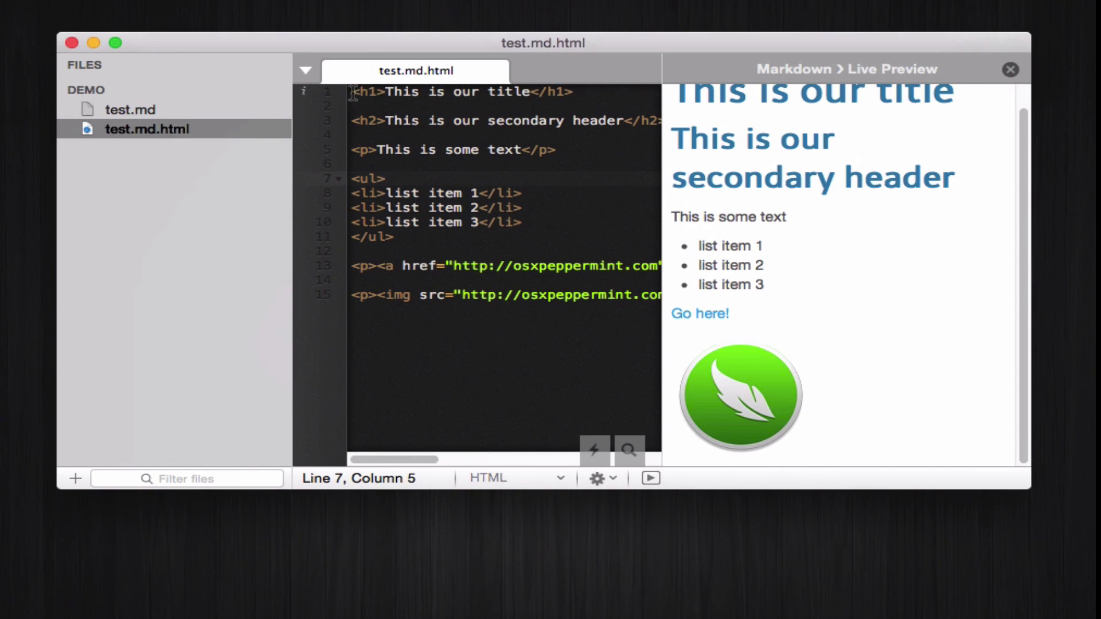
left_click_drag(355, 97, 550, 332)
left_click(551, 332)
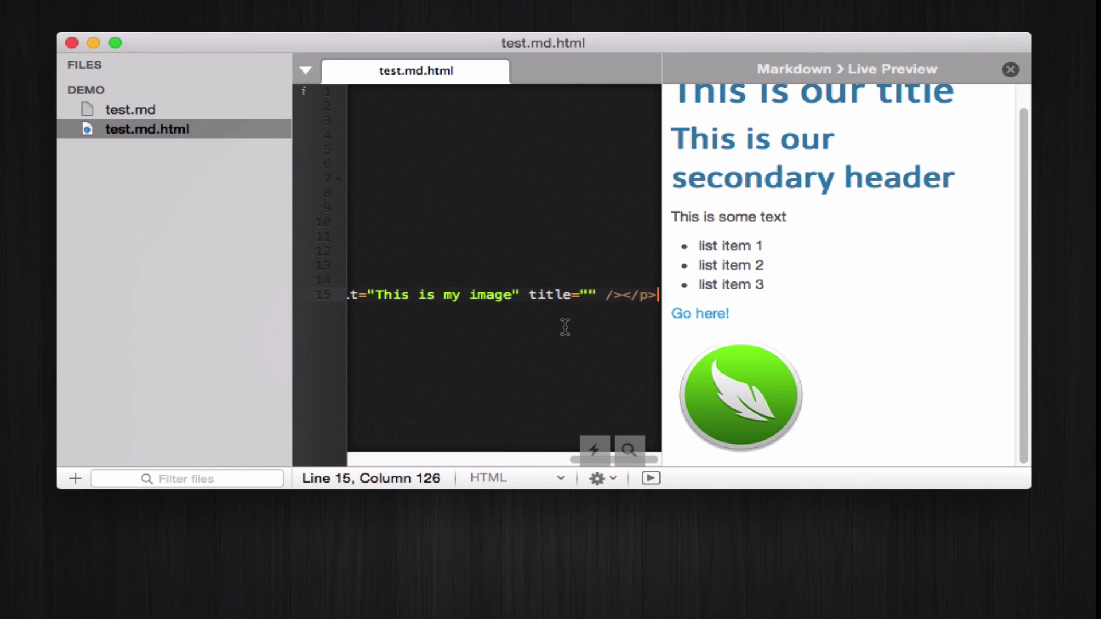
key("super+Left")
left_click(477, 202)
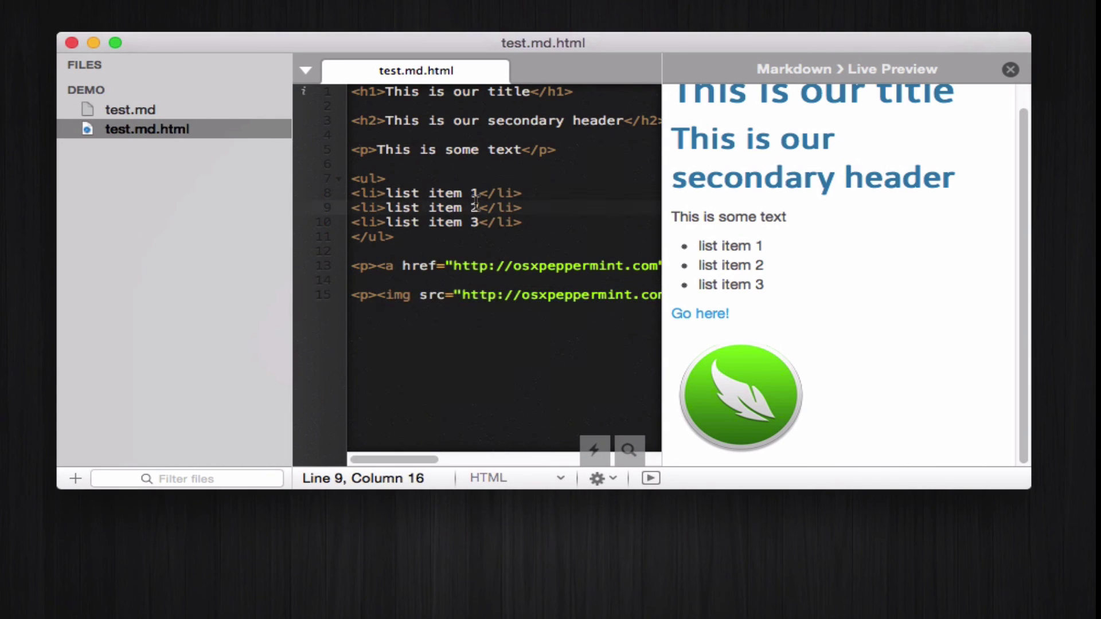
left_click(456, 165)
- Reopen test.md from the sidebar and place the cursor in its Markdown list items
left_click(214, 111)
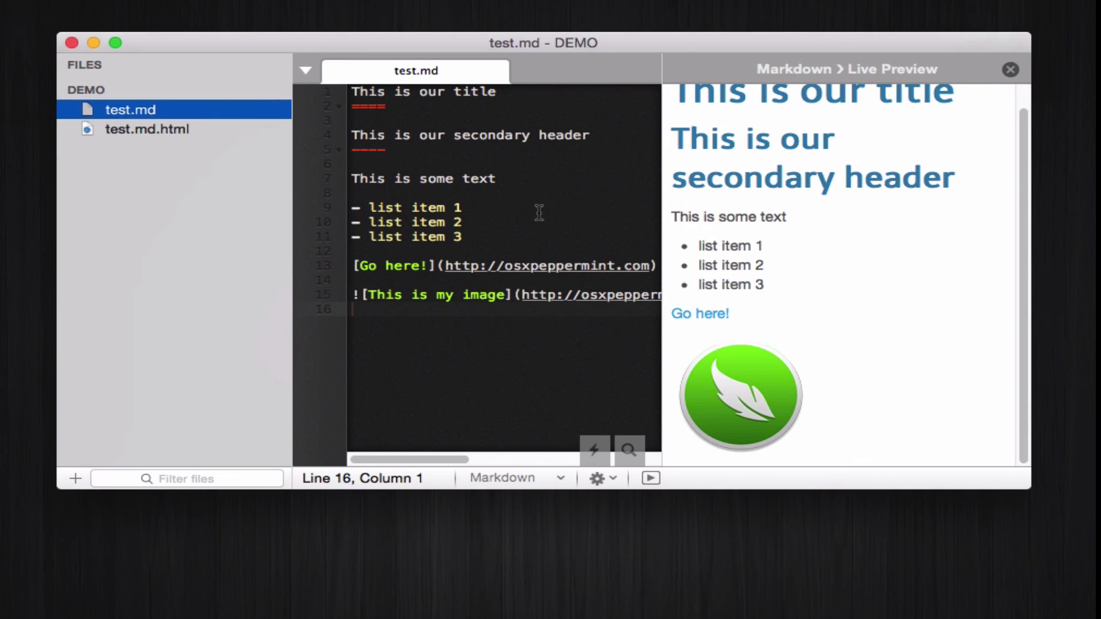
left_click(539, 213)
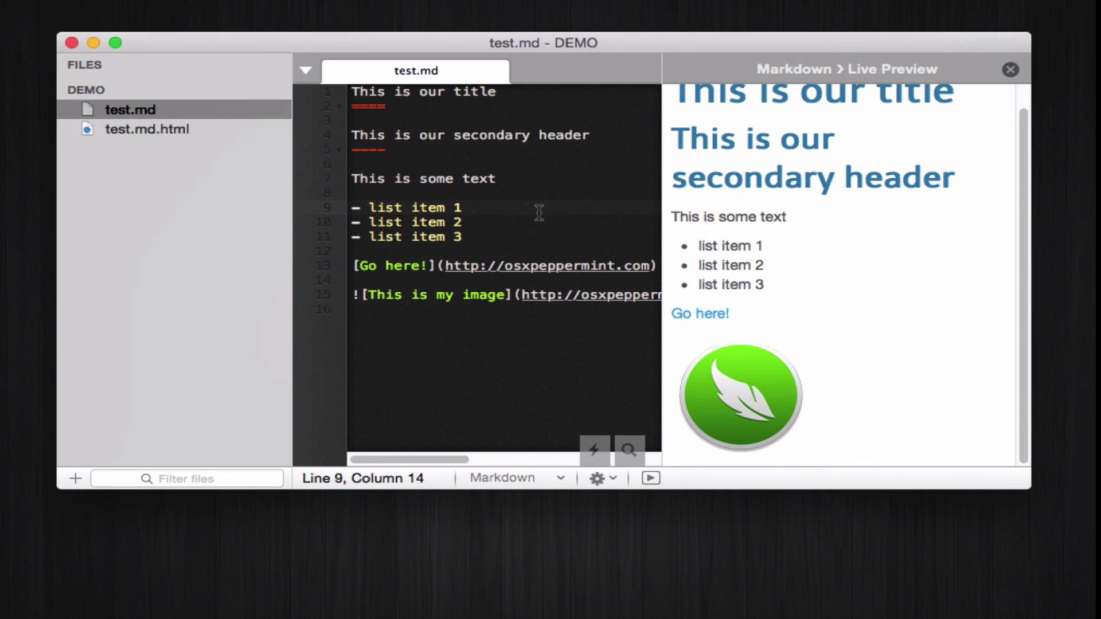